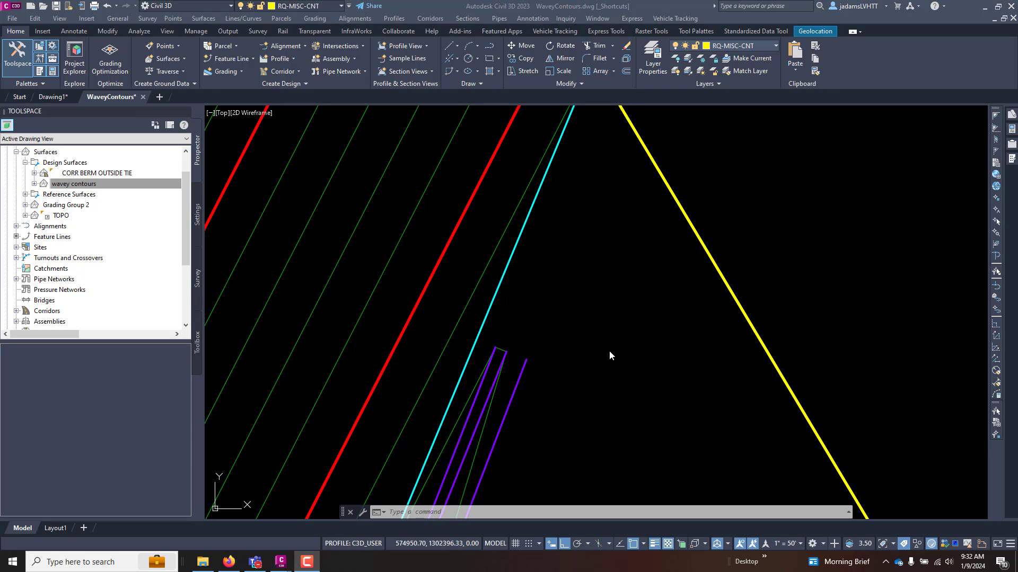
- Pan the plan view to the ditch end and select the wavey contours surface
{"action": "left_click", "coordinate": [609, 350]}
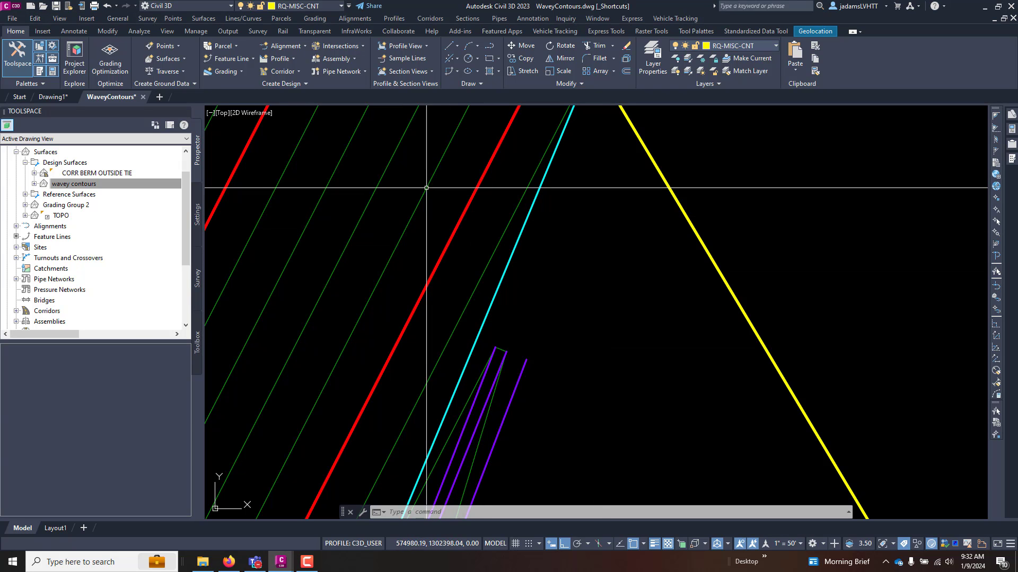
{"action": "scroll", "coordinate": [387, 299], "scroll_direction": "down", "scroll_amount": 3}
{"action": "scroll", "coordinate": [422, 266], "scroll_direction": "up", "scroll_amount": 4}
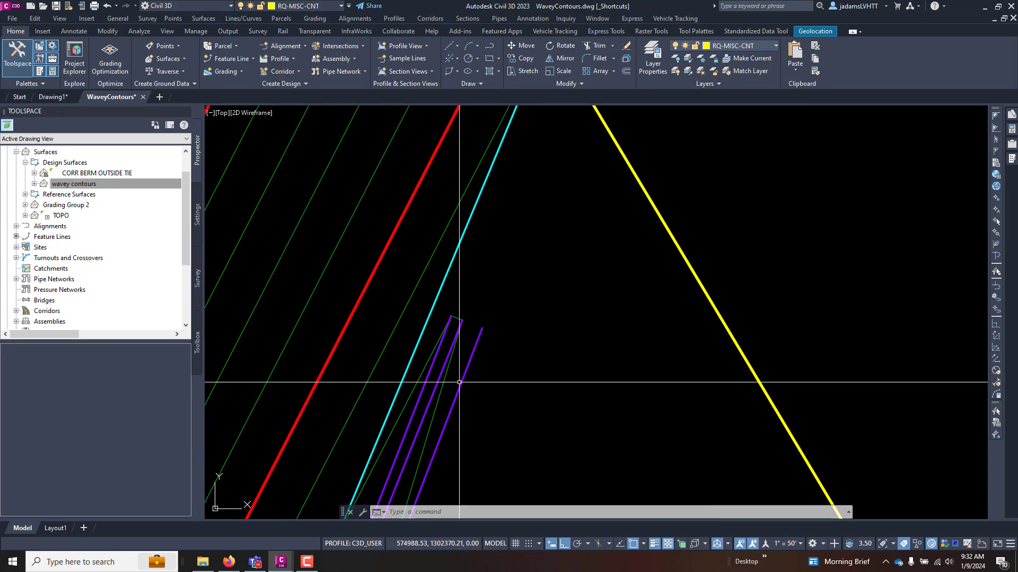
{"action": "middle_click_drag", "start_coordinate": [449, 409], "coordinate": [564, 247]}
{"action": "scroll", "coordinate": [564, 248], "scroll_direction": "down", "scroll_amount": 3}
{"action": "mouse_move", "coordinate": [488, 421]}
{"action": "middle_mouse_down"}
{"action": "mouse_move", "coordinate": [538, 284]}
{"action": "mouse_move", "coordinate": [447, 509]}
{"action": "middle_mouse_up"}
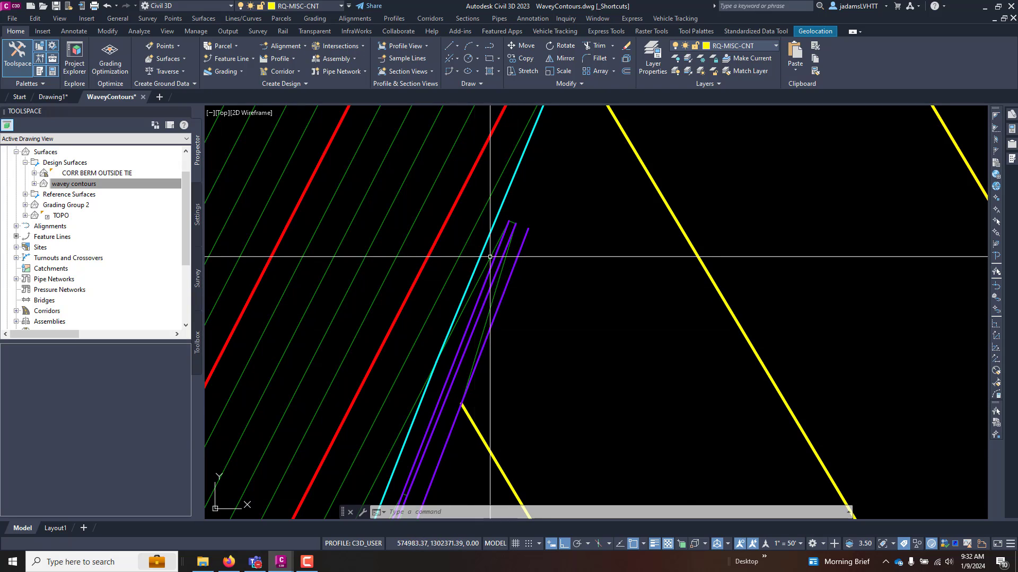
{"action": "scroll", "coordinate": [501, 256], "scroll_direction": "up", "scroll_amount": 2}
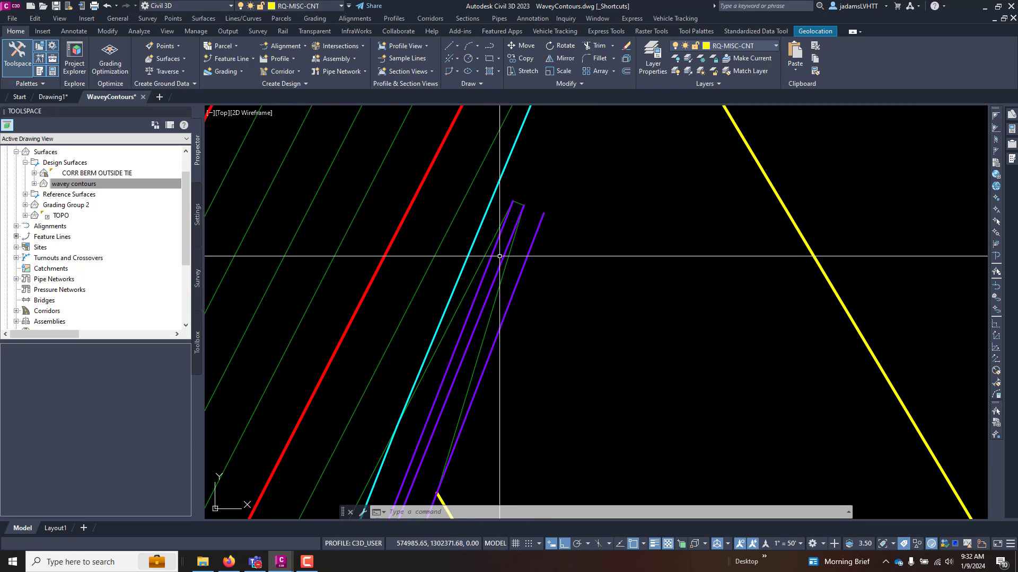
{"action": "left_click", "coordinate": [473, 273]}
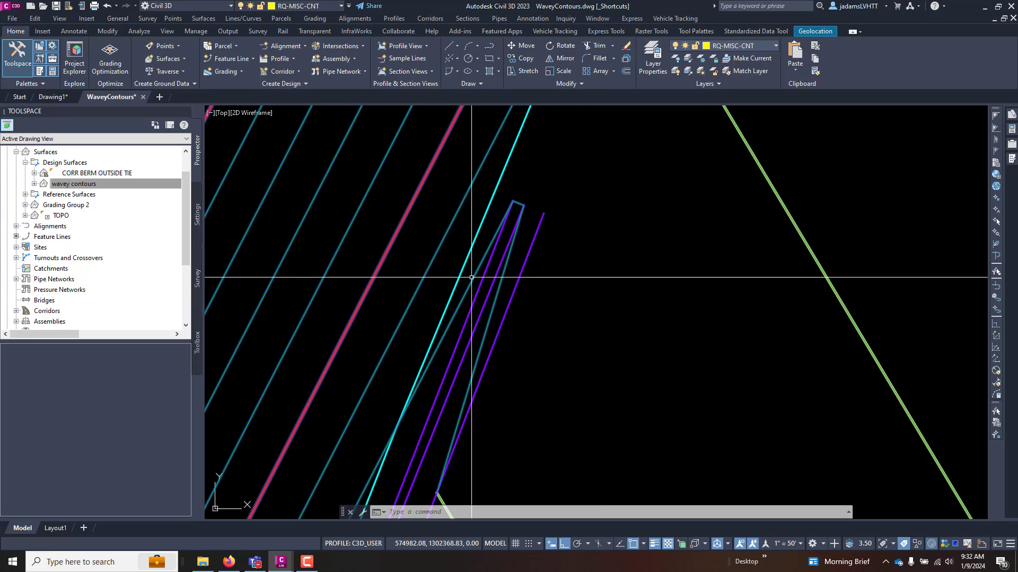
{"action": "left_click", "coordinate": [400, 389]}
{"action": "scroll", "coordinate": [400, 389], "scroll_direction": "down", "scroll_amount": 2}
{"action": "scroll", "coordinate": [434, 360], "scroll_direction": "down", "scroll_amount": 2}
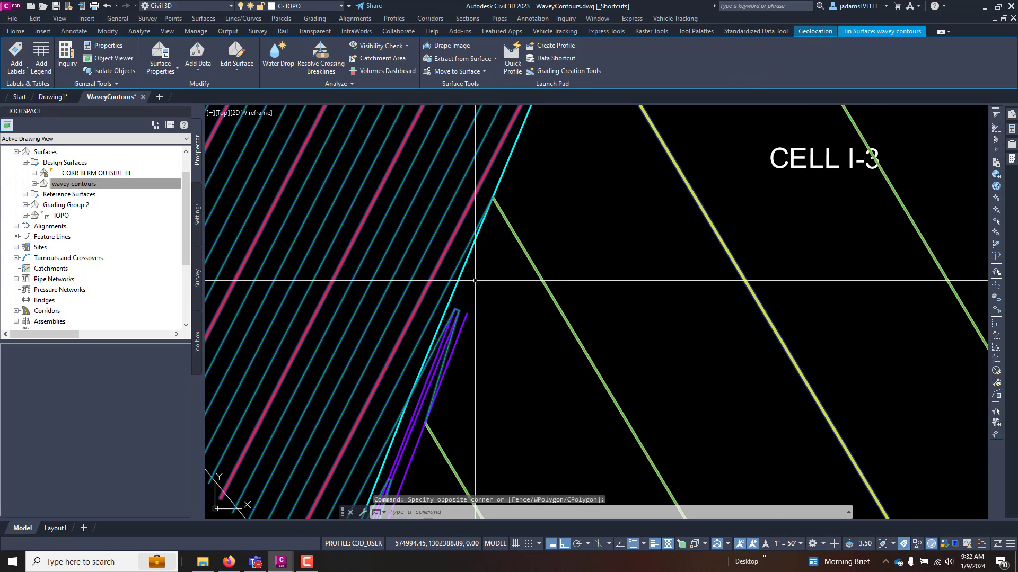
{"action": "scroll", "coordinate": [465, 283], "scroll_direction": "up", "scroll_amount": 2}
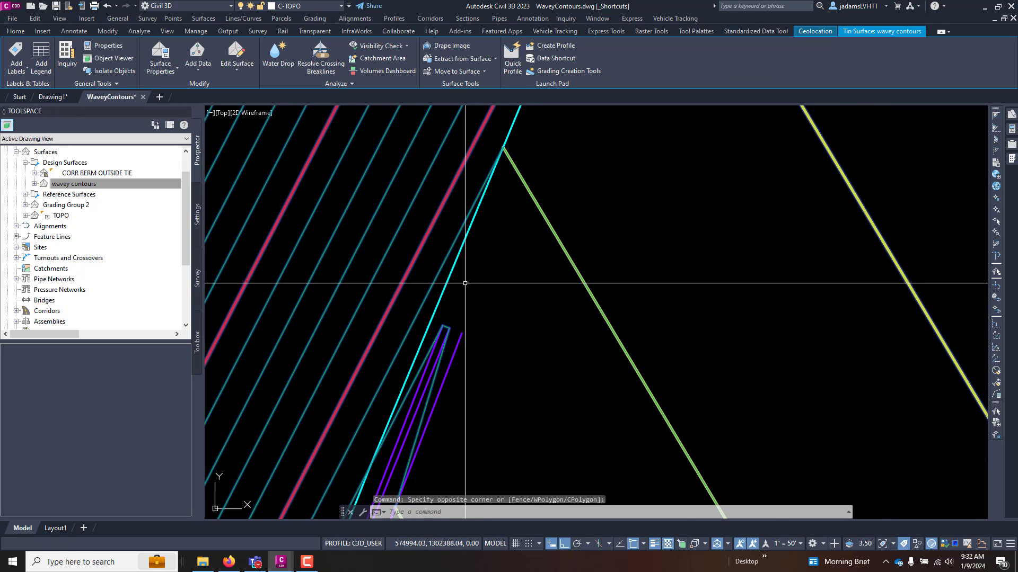
- Apply the Two: Vertical viewport layout, orbit the right view into 3D and set it to Shaded
{"action": "left_click", "coordinate": [211, 113]}
{"action": "mouse_move", "coordinate": [239, 135]}
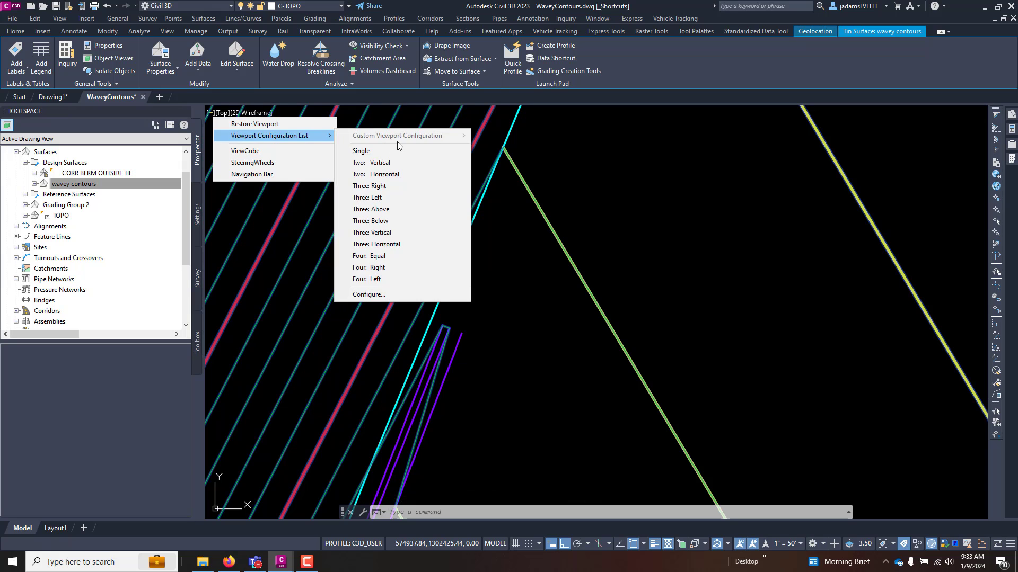
{"action": "left_click", "coordinate": [395, 159]}
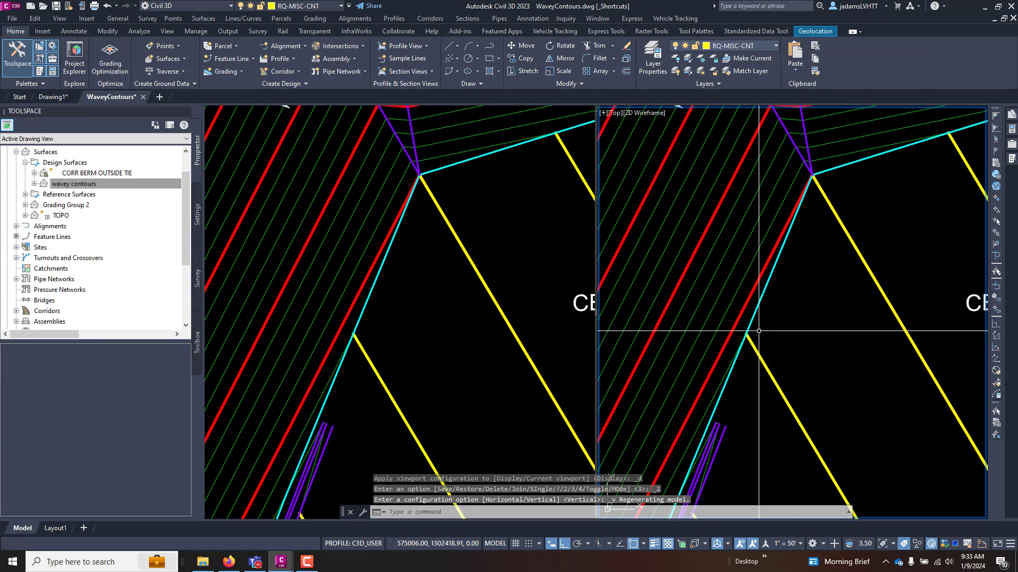
{"action": "scroll", "coordinate": [761, 405], "scroll_direction": "up", "scroll_amount": 4}
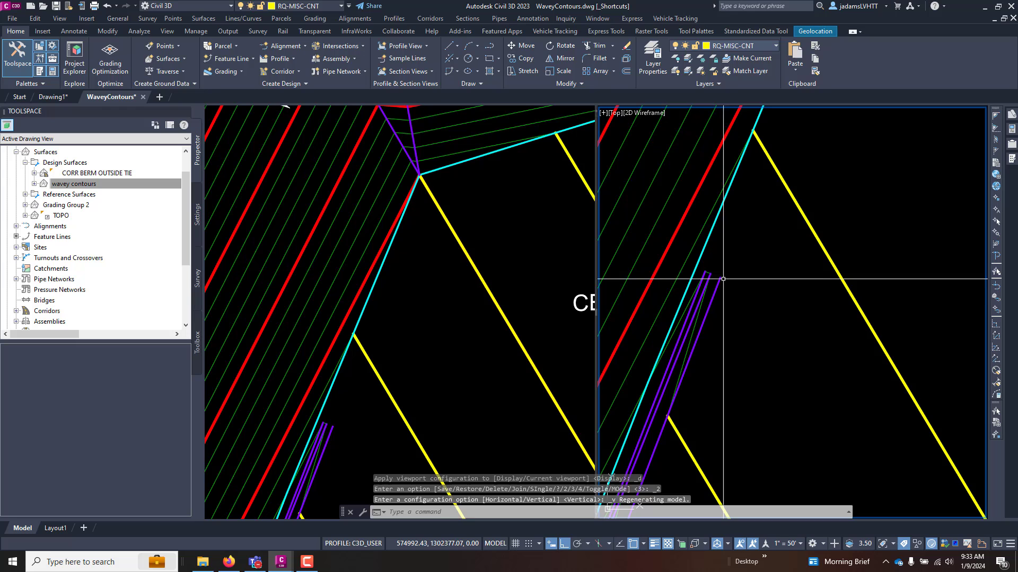
{"action": "middle_click_drag", "start_coordinate": [625, 164], "coordinate": [683, 157], "text": "shift"}
{"action": "left_click", "coordinate": [672, 113]}
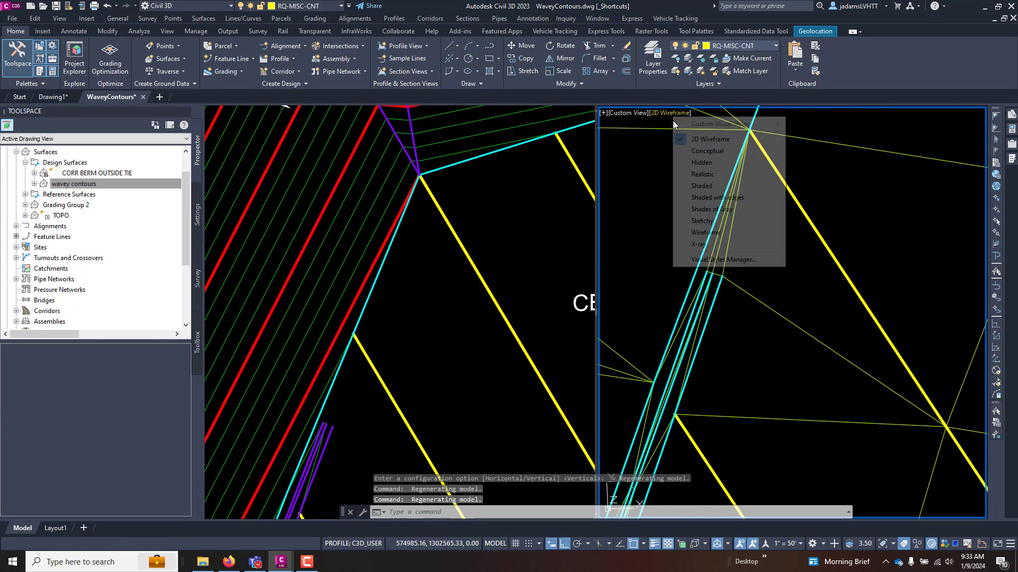
{"action": "left_click", "coordinate": [701, 186]}
{"action": "middle_click_drag", "start_coordinate": [705, 205], "coordinate": [716, 197], "text": "shift"}
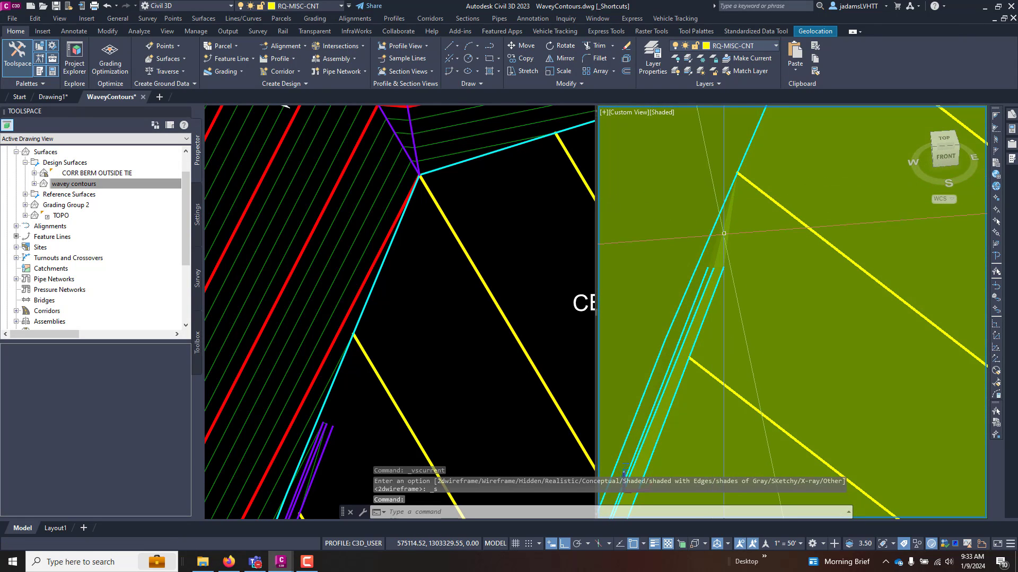
{"action": "scroll", "coordinate": [720, 222], "scroll_direction": "up", "scroll_amount": 5}
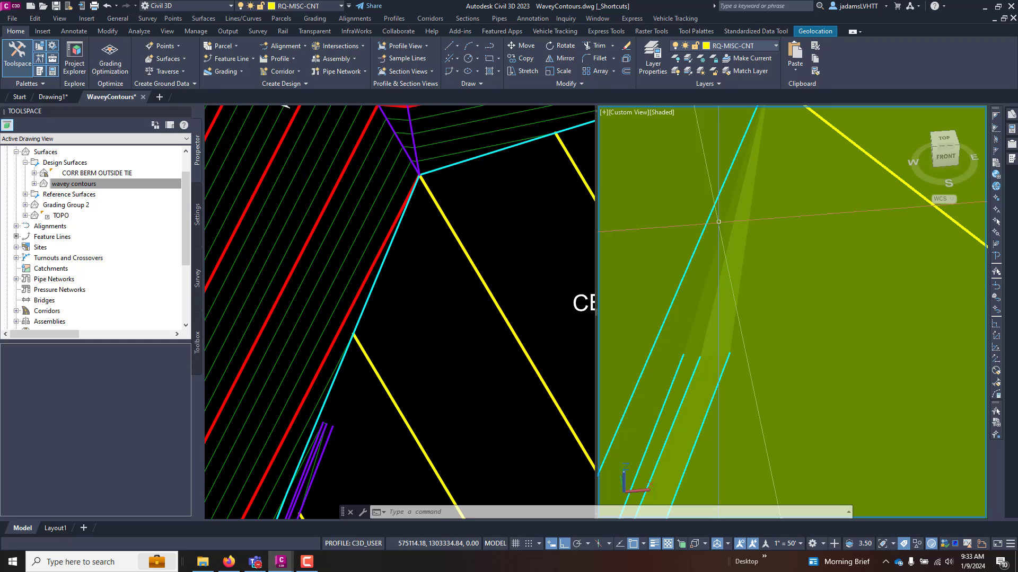
{"action": "middle_click_drag", "start_coordinate": [701, 311], "coordinate": [705, 300], "text": "shift"}
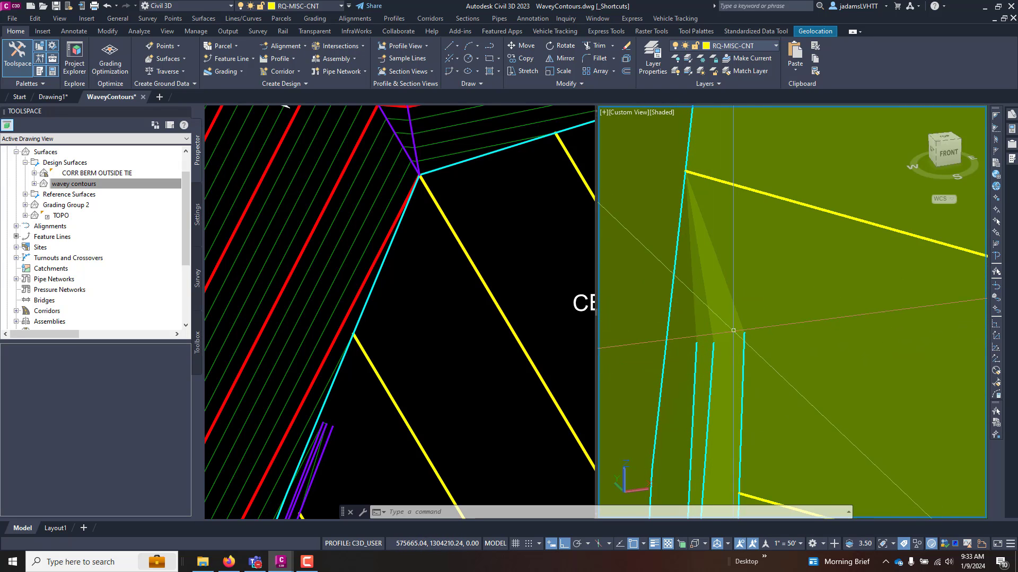
{"action": "middle_click_drag", "start_coordinate": [717, 322], "coordinate": [683, 330], "text": "shift"}
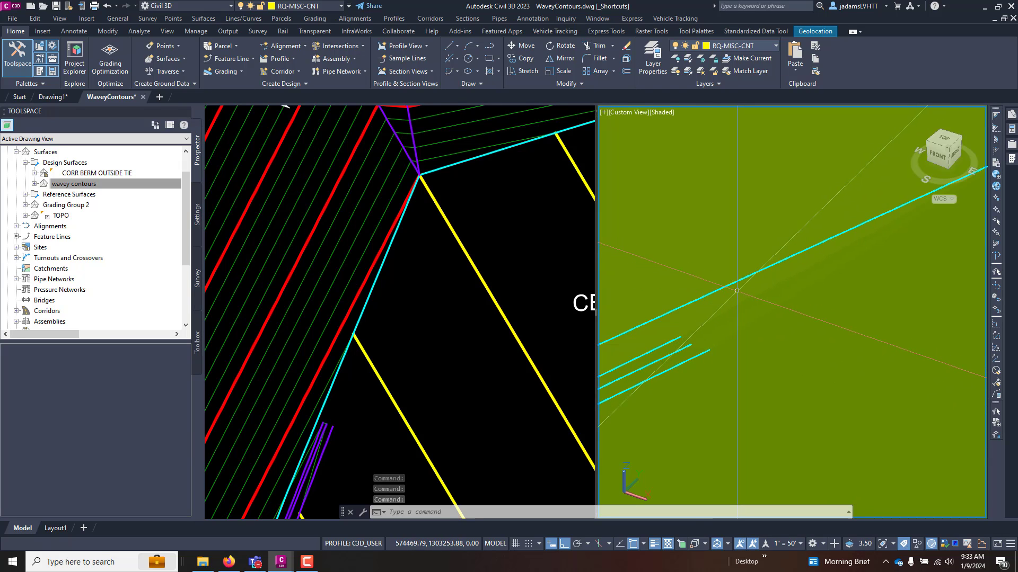
{"action": "mouse_move", "coordinate": [688, 345]}
{"action": "middle_mouse_down", "text": "shift"}
{"action": "mouse_move", "coordinate": [795, 345]}
{"action": "mouse_move", "coordinate": [693, 321]}
{"action": "middle_mouse_up", "text": "shift"}
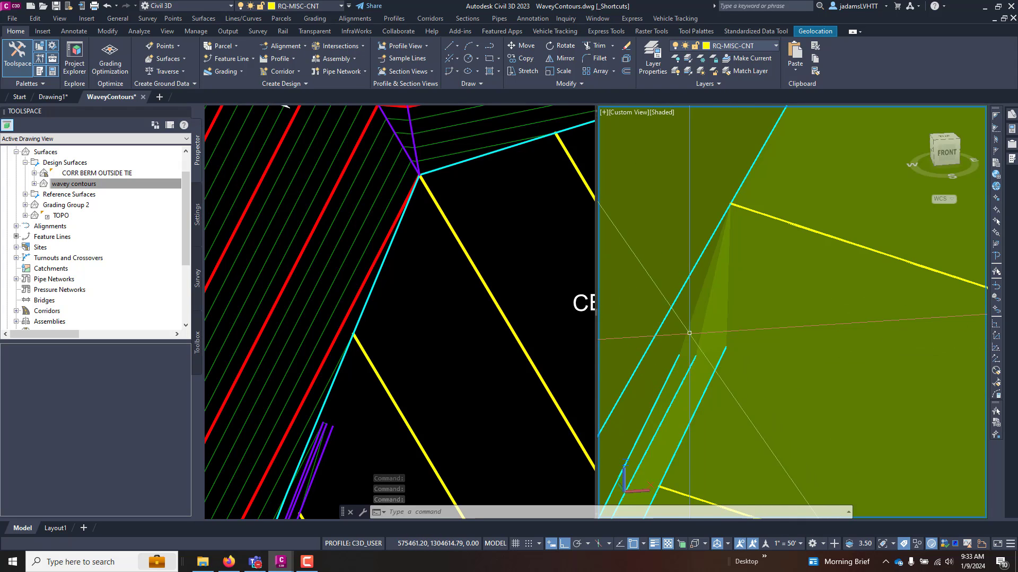
{"action": "scroll", "coordinate": [692, 340], "scroll_direction": "up", "scroll_amount": 3}
{"action": "scroll", "coordinate": [695, 328], "scroll_direction": "down", "scroll_amount": 2}
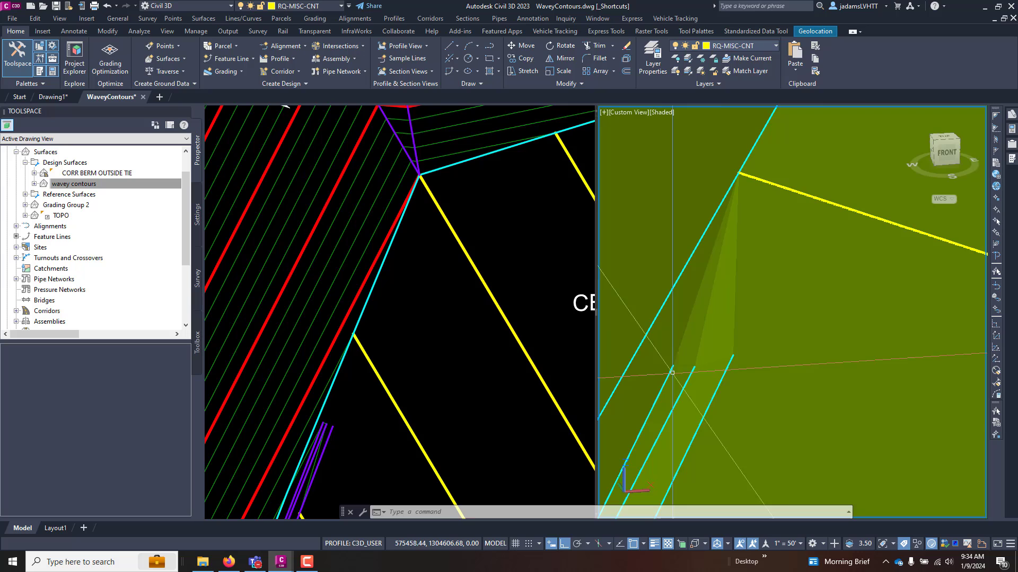
- In Prospector, delete LEACHATE TRENCH from wavey contours > Definition > Breaklines and confirm
{"action": "left_click", "coordinate": [38, 187]}
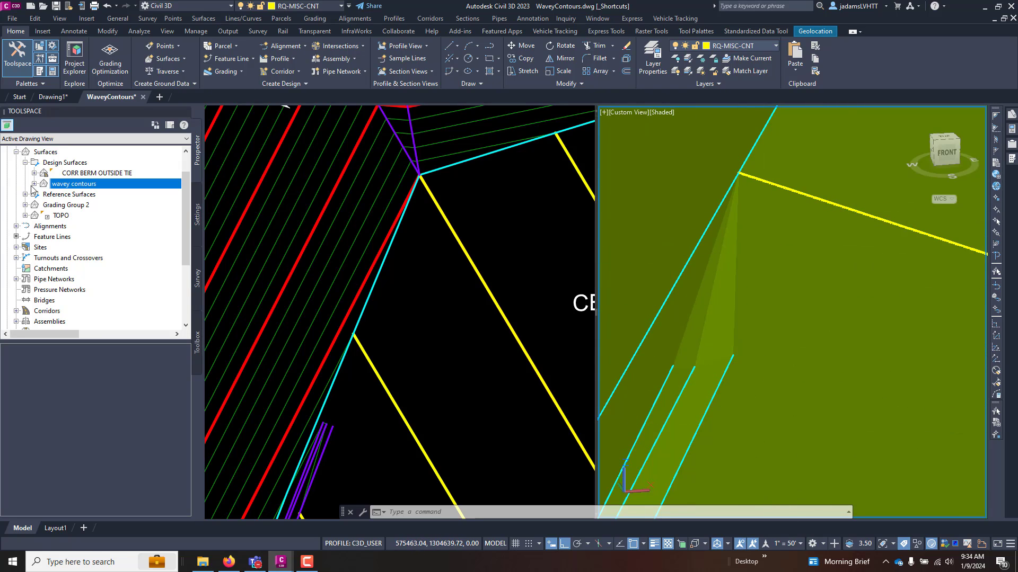
{"action": "left_click", "coordinate": [33, 184]}
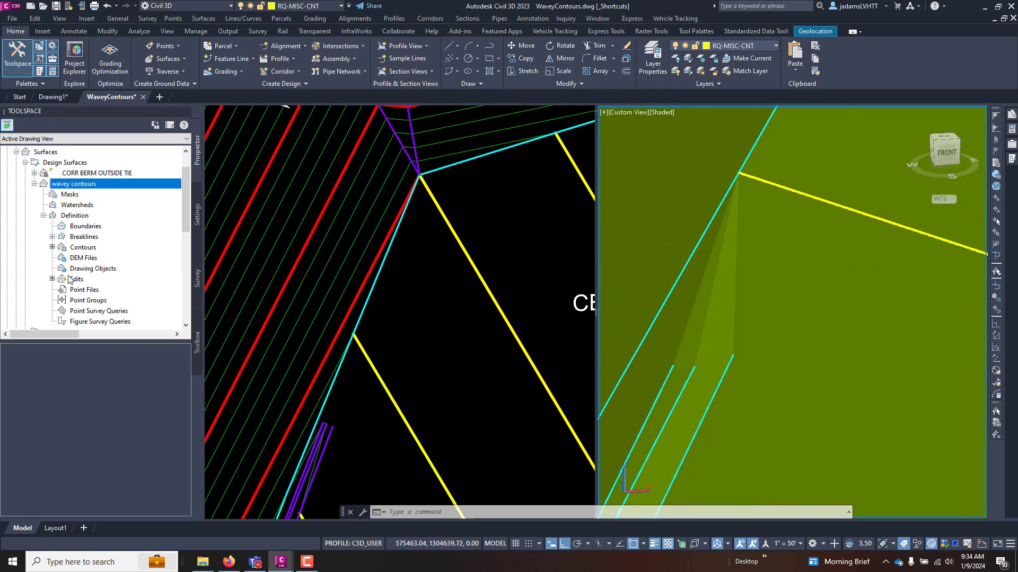
{"action": "left_click", "coordinate": [77, 237]}
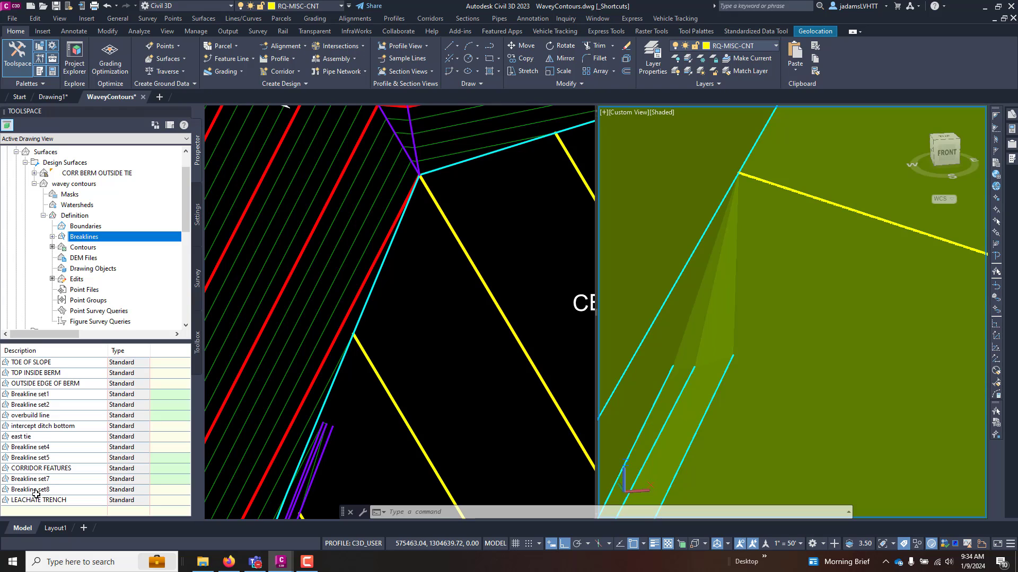
{"action": "left_click", "coordinate": [36, 502]}
{"action": "right_click", "coordinate": [36, 503]}
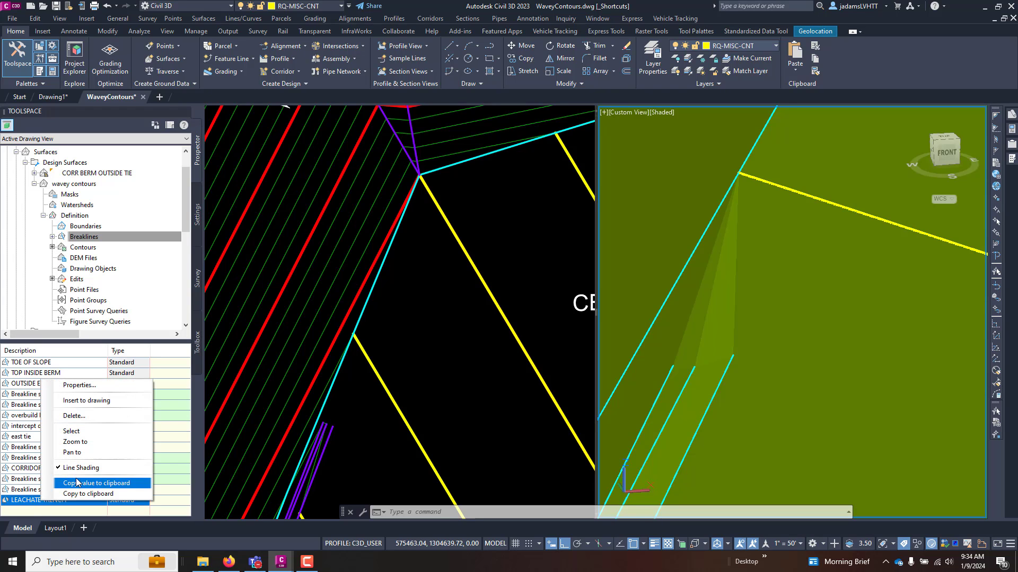
{"action": "left_click", "coordinate": [74, 415]}
{"action": "left_click", "coordinate": [538, 303]}
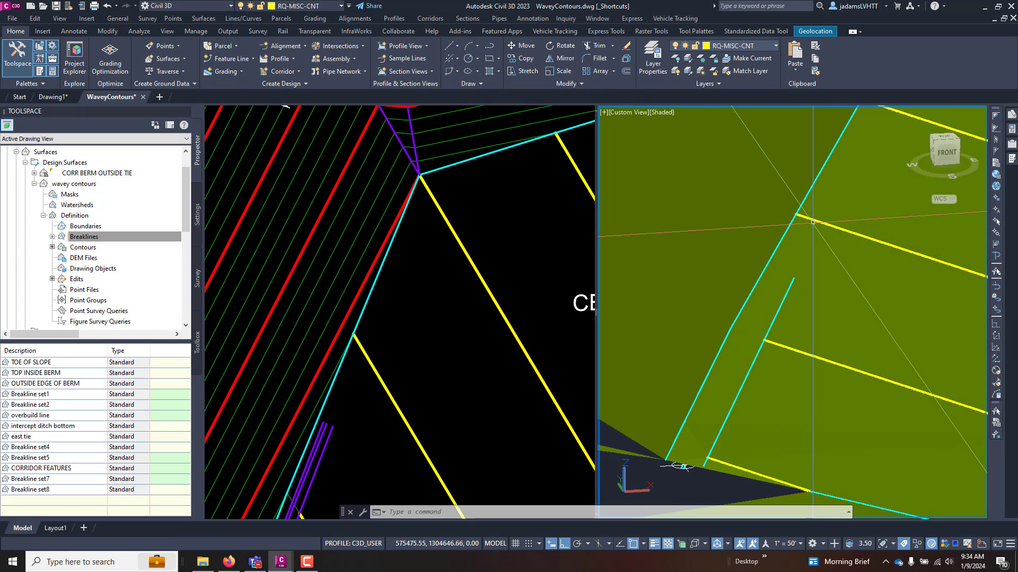
- Orbit the 3D view to inspect the rebuilt ditch end from a low side angle
{"action": "mouse_move", "coordinate": [691, 367]}
{"action": "middle_mouse_down", "text": "shift"}
{"action": "mouse_move", "coordinate": [736, 445]}
{"action": "mouse_move", "coordinate": [768, 466]}
{"action": "mouse_move", "coordinate": [735, 370]}
{"action": "middle_mouse_up", "text": "shift"}
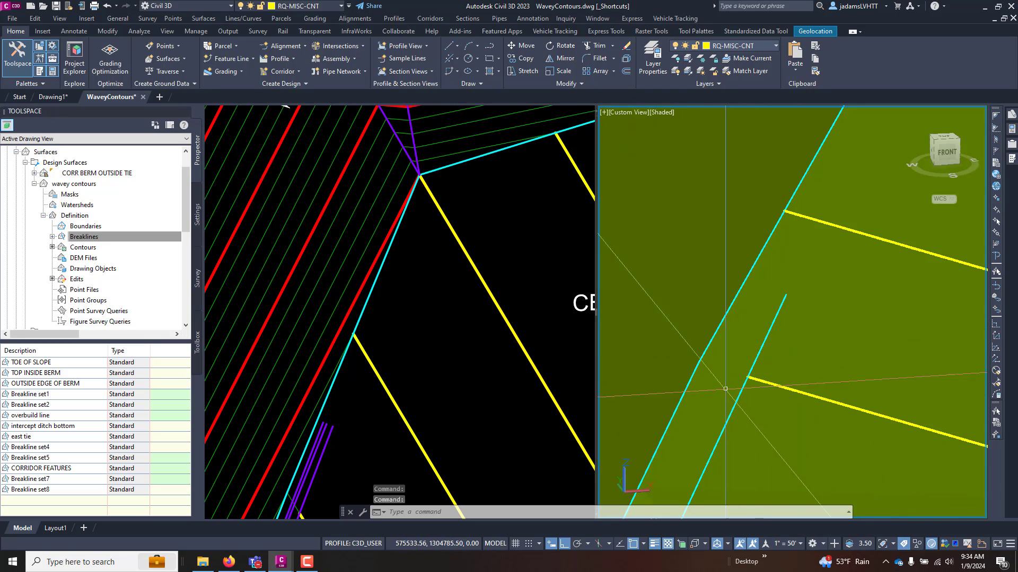
{"action": "mouse_move", "coordinate": [729, 371]}
{"action": "middle_mouse_down", "text": "shift"}
{"action": "mouse_move", "coordinate": [739, 353]}
{"action": "mouse_move", "coordinate": [727, 370]}
{"action": "mouse_move", "coordinate": [742, 363]}
{"action": "middle_mouse_up", "text": "shift"}
{"action": "middle_click_drag", "start_coordinate": [811, 286], "coordinate": [781, 329], "text": "shift"}
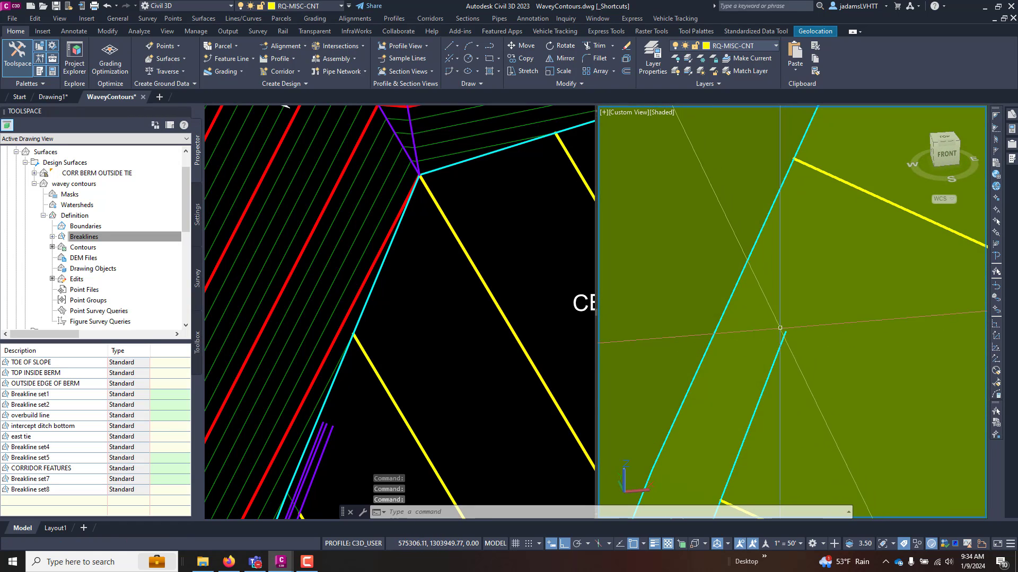
- Draw a short polyline at the yellow segment's end and check the yellow line's properties
{"action": "left_click", "coordinate": [321, 434]}
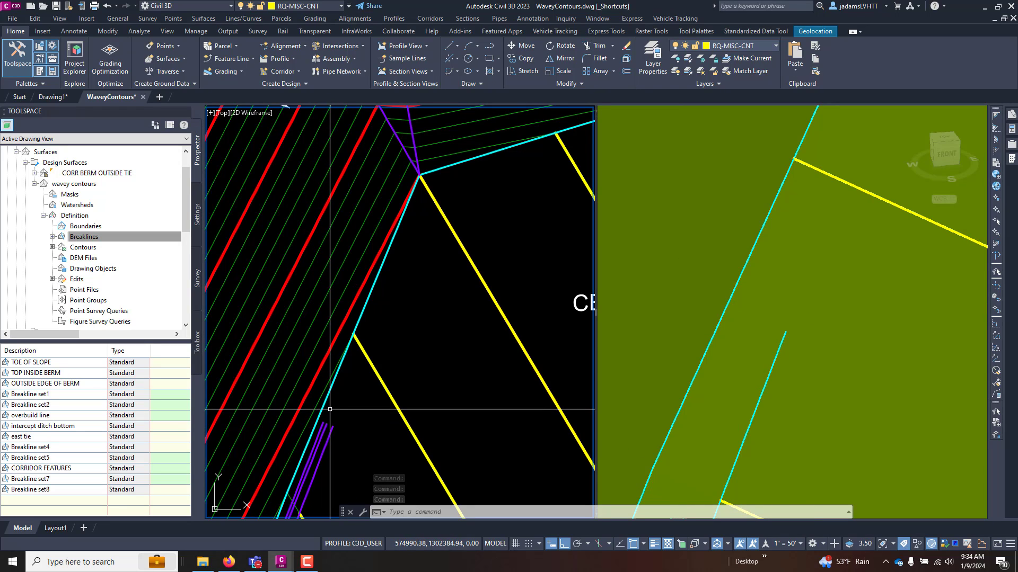
{"action": "scroll", "coordinate": [323, 429], "scroll_direction": "up", "scroll_amount": 5}
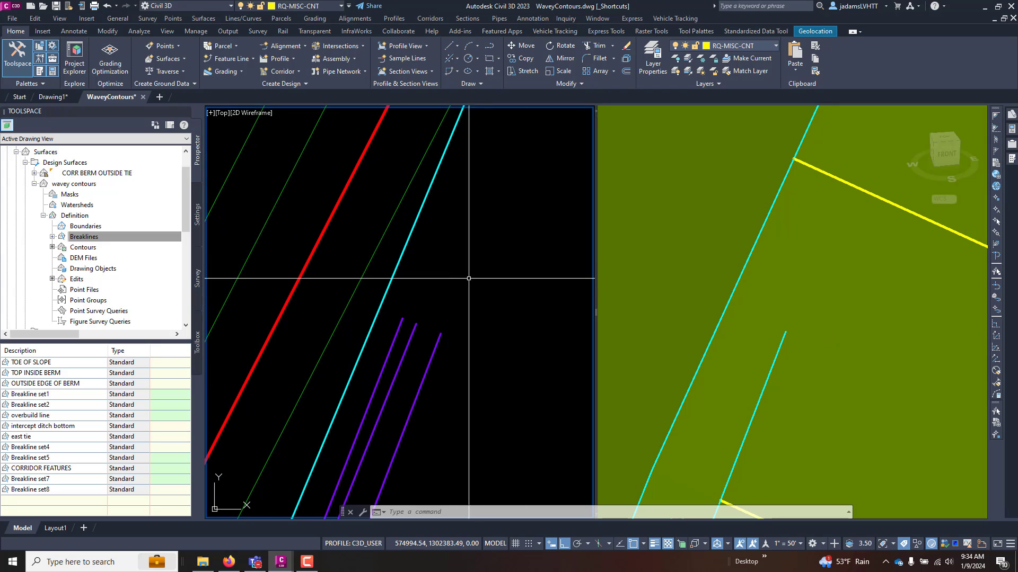
{"action": "left_click", "coordinate": [452, 289]}
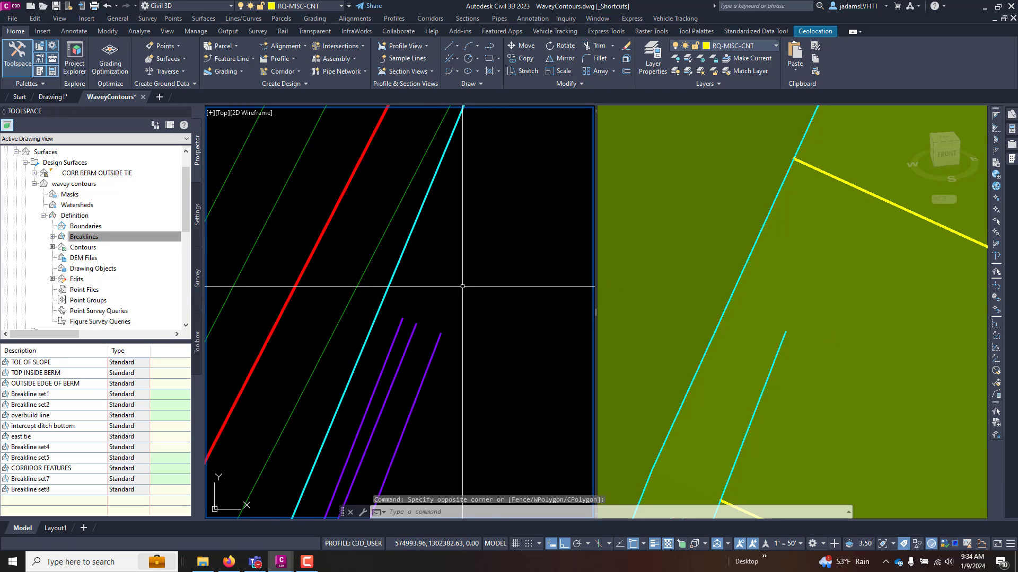
{"action": "key", "text": "Escape"}
{"action": "type", "text": "pl"}
{"action": "key", "text": "Return"}
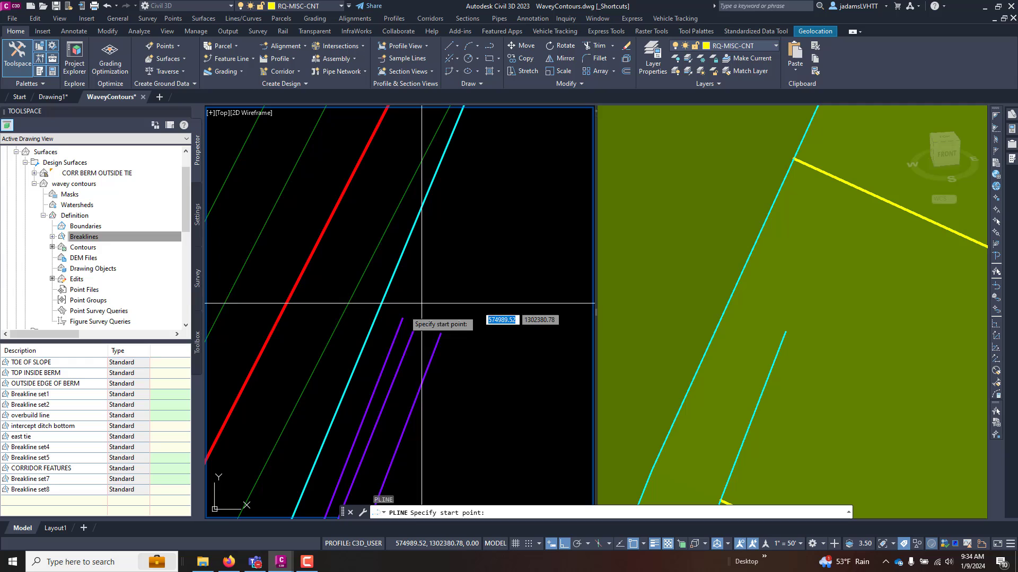
{"action": "left_click", "coordinate": [398, 327]}
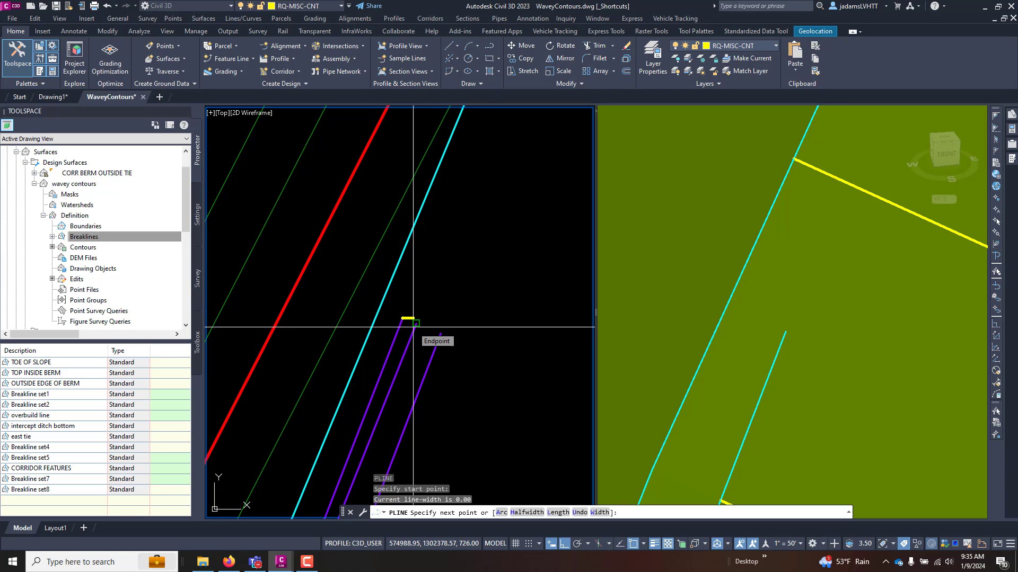
{"action": "left_click", "coordinate": [414, 326]}
{"action": "key", "text": "Return"}
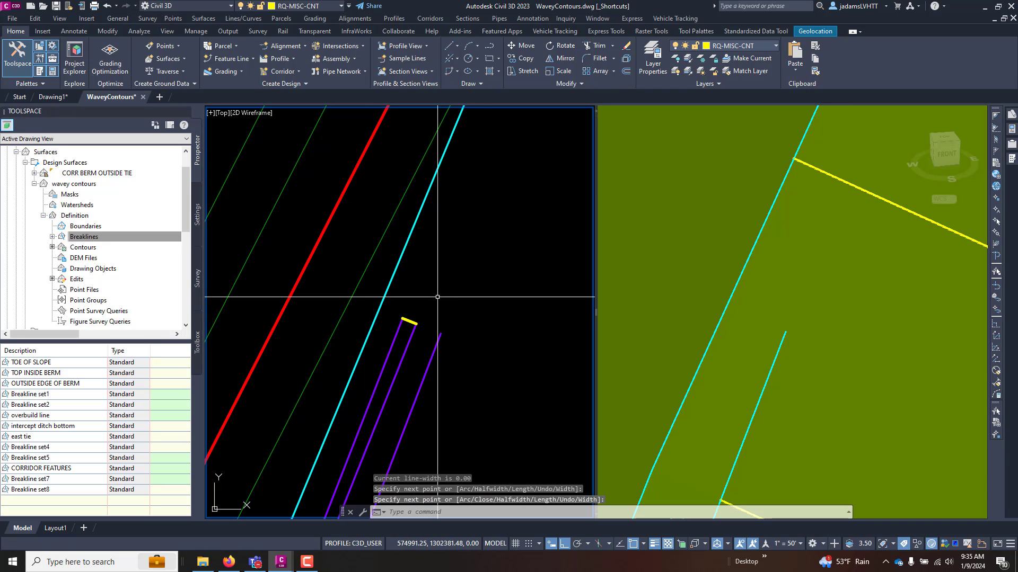
{"action": "left_click", "coordinate": [409, 320]}
{"action": "key", "text": "F8"}
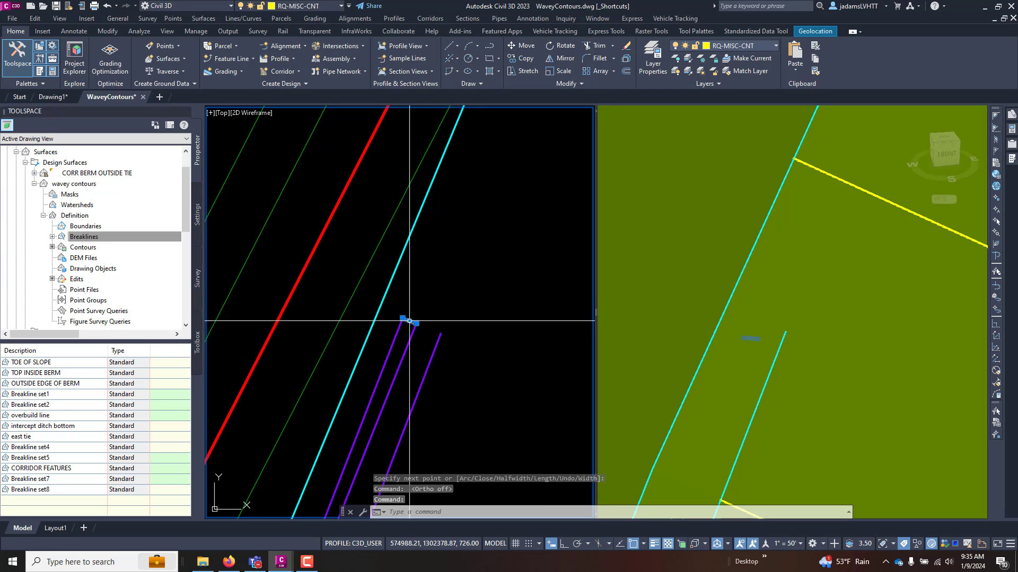
{"action": "left_click", "coordinate": [1011, 143]}
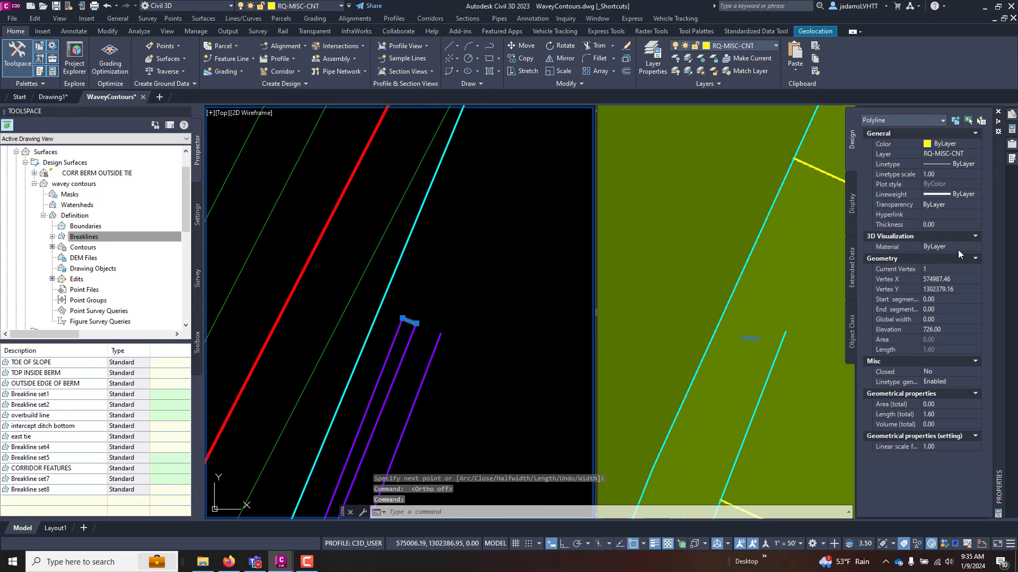
{"action": "key", "text": "Escape"}
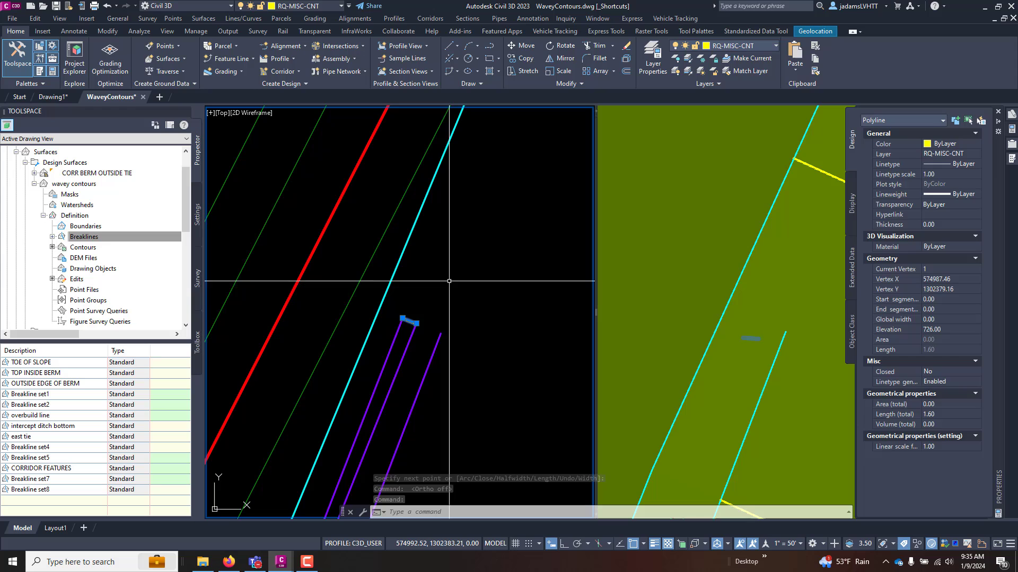
{"action": "key", "text": "Escape"}
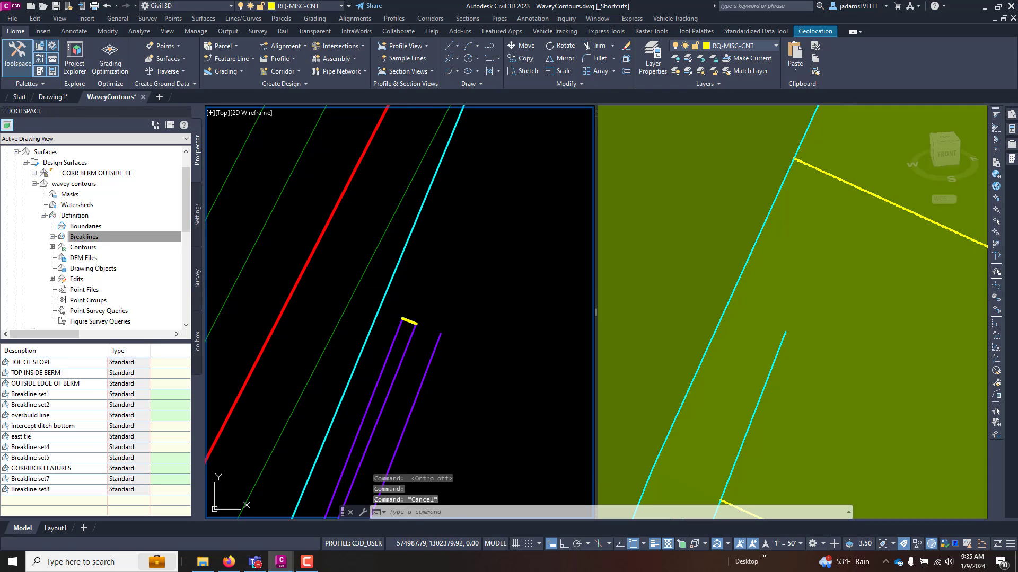
- Draw two slanted guide polylines, one left and one right of the ditch end
{"action": "type", "text": "pl"}
{"action": "key", "text": "Return"}
{"action": "left_click", "coordinate": [539, 298]}
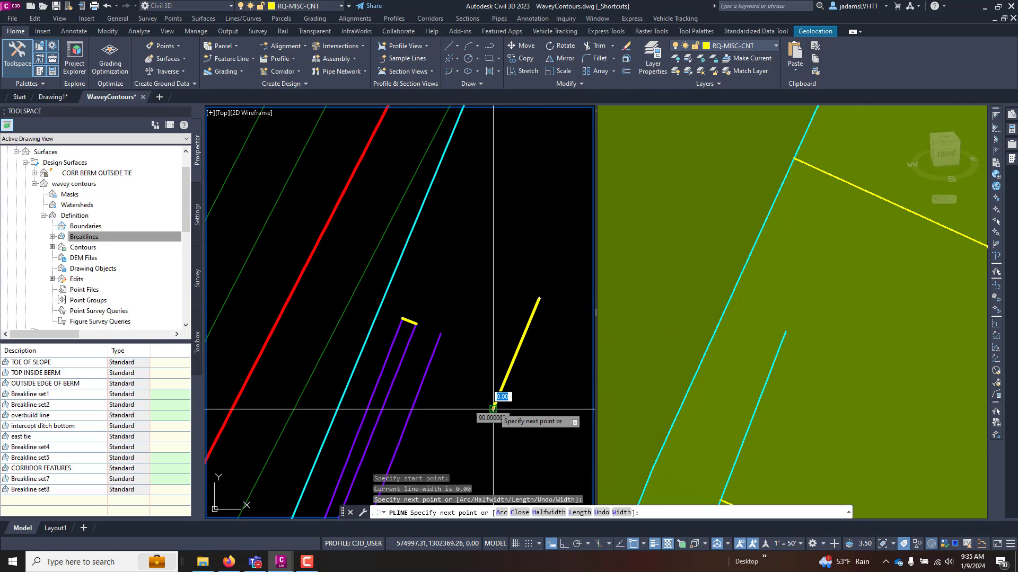
{"action": "left_click", "coordinate": [493, 408]}
{"action": "key", "text": "Return"}
{"action": "key", "text": "Return"}
{"action": "left_click", "coordinate": [301, 209]}
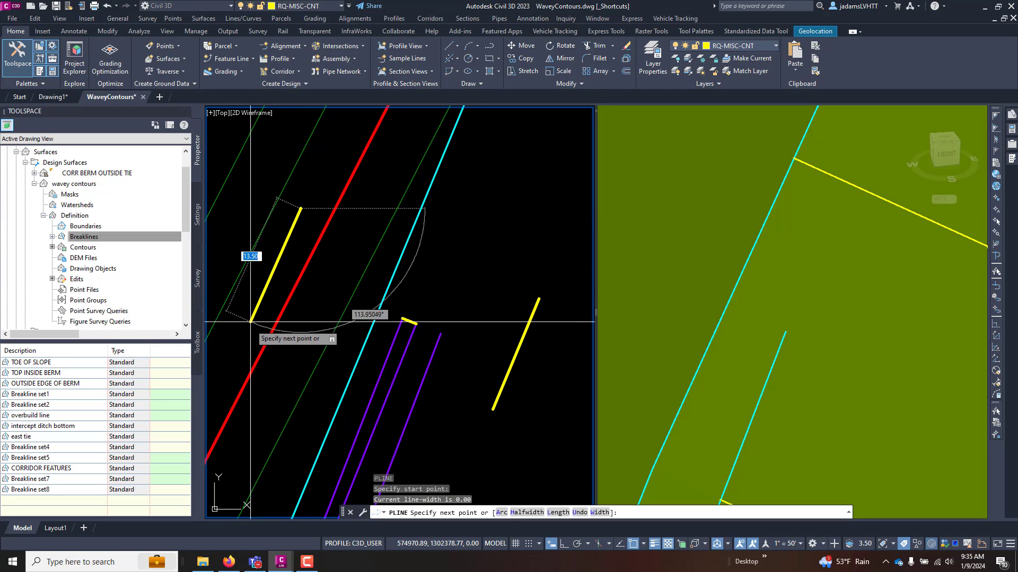
{"action": "left_click", "coordinate": [251, 326]}
- Extend the short yellow line to both guide lines so it spans the ditch
{"action": "key", "text": "Return"}
{"action": "type", "text": "ex"}
{"action": "key", "text": "Return"}
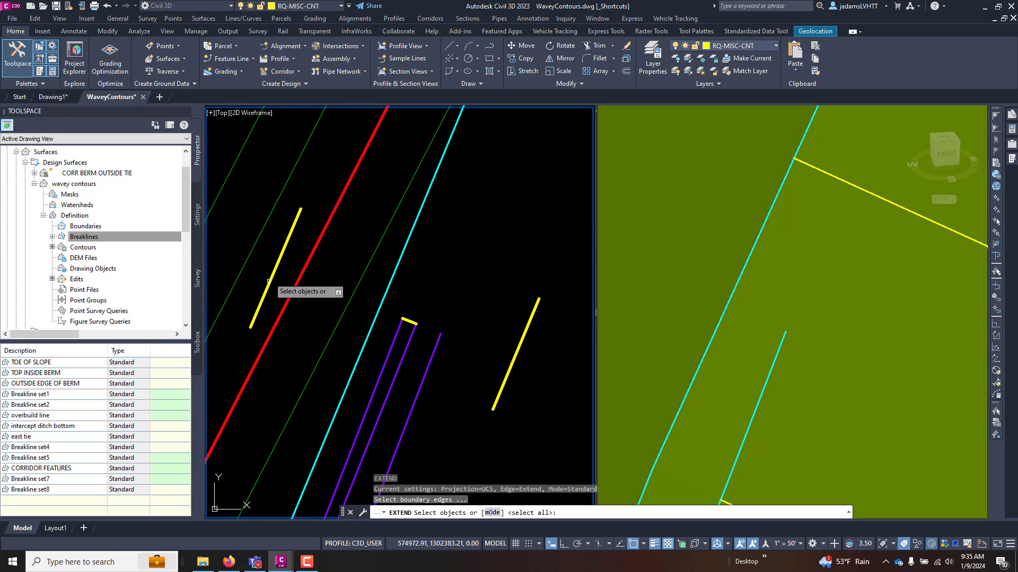
{"action": "left_click", "coordinate": [274, 272]}
{"action": "key", "text": "Return"}
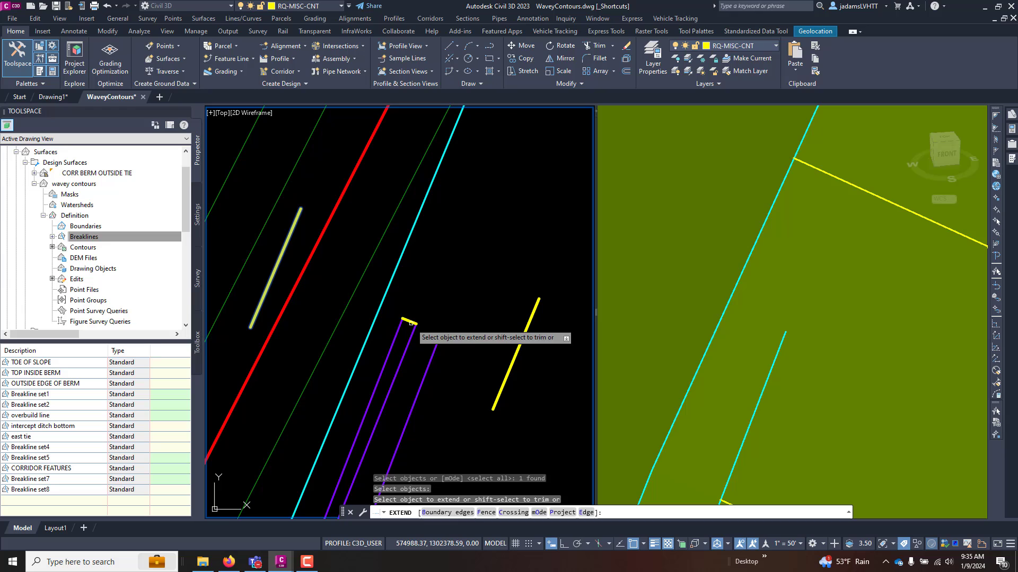
{"action": "left_click", "coordinate": [411, 321]}
{"action": "key", "text": "Return"}
{"action": "key", "text": "Return"}
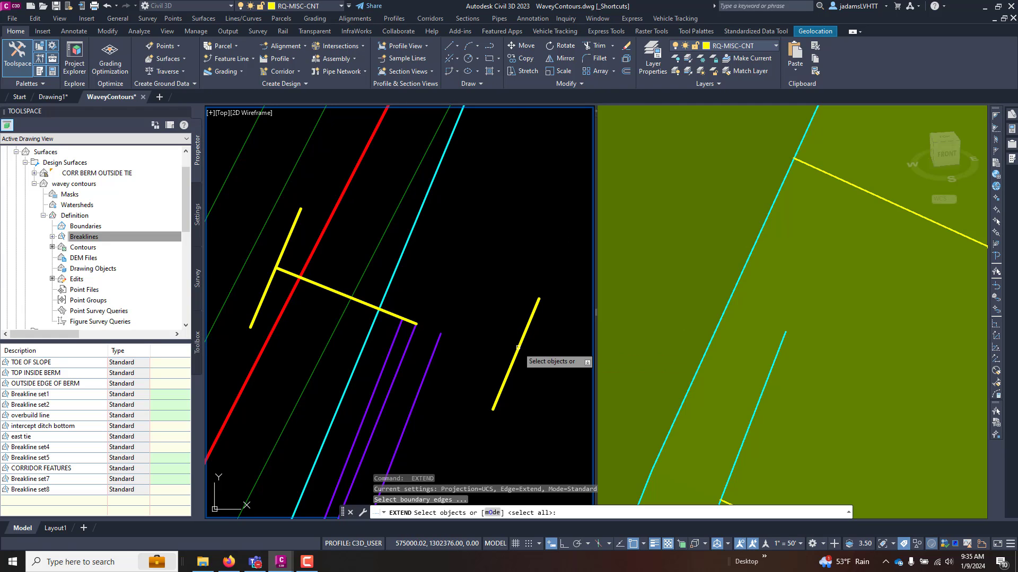
{"action": "key", "text": "Return"}
{"action": "left_click", "coordinate": [409, 320]}
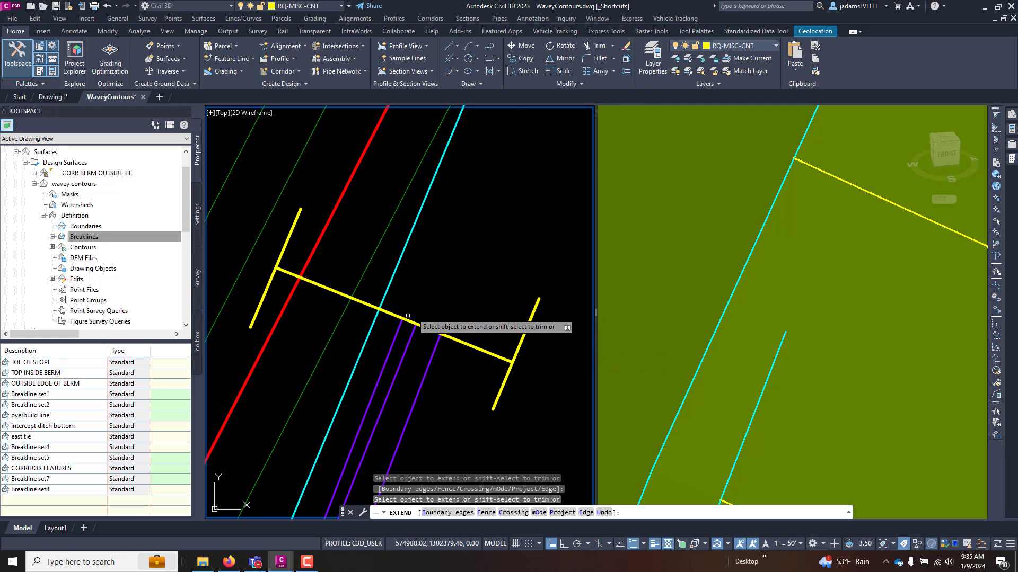
{"action": "key", "text": "Escape"}
- Delete both guide lines, leaving the single long yellow cross line selected
{"action": "left_click", "coordinate": [524, 335]}
{"action": "key", "text": "Delete"}
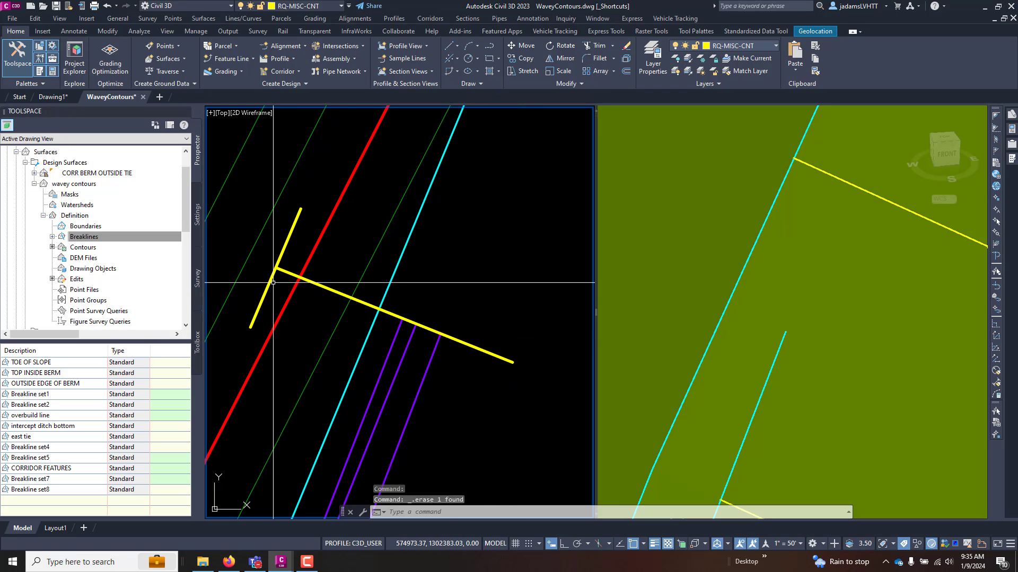
{"action": "left_click", "coordinate": [270, 282]}
{"action": "key", "text": "Delete"}
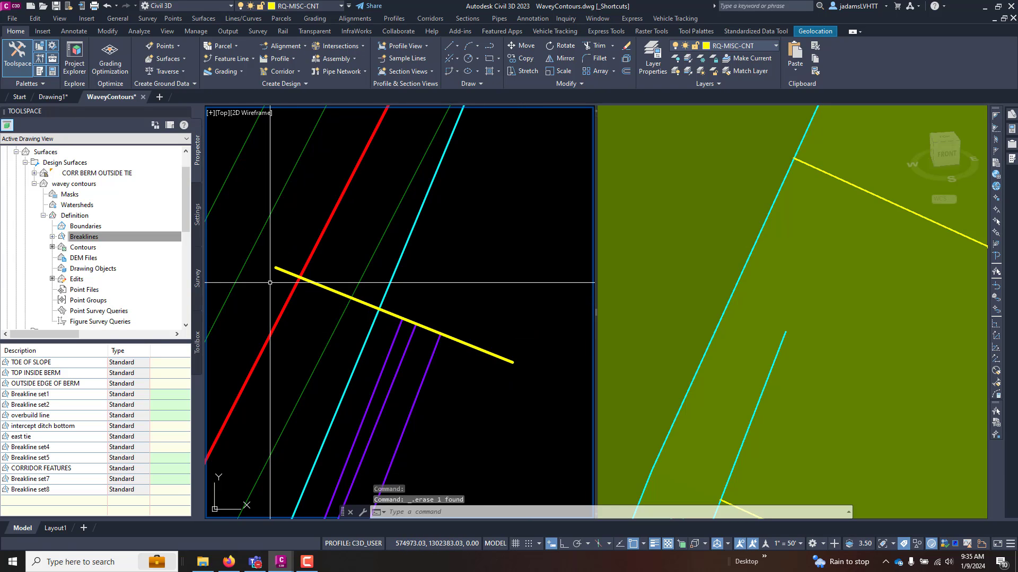
{"action": "left_click", "coordinate": [330, 288]}
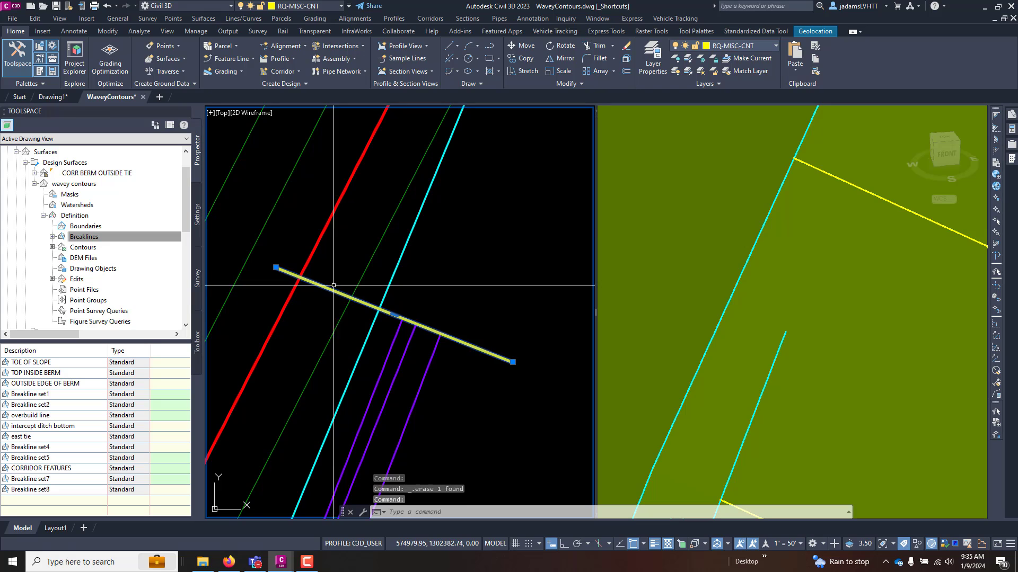
- Set site TEMP and the First Order Feature Line style in the feature line dialog
{"action": "left_click", "coordinate": [242, 58]}
{"action": "left_click", "coordinate": [252, 83]}
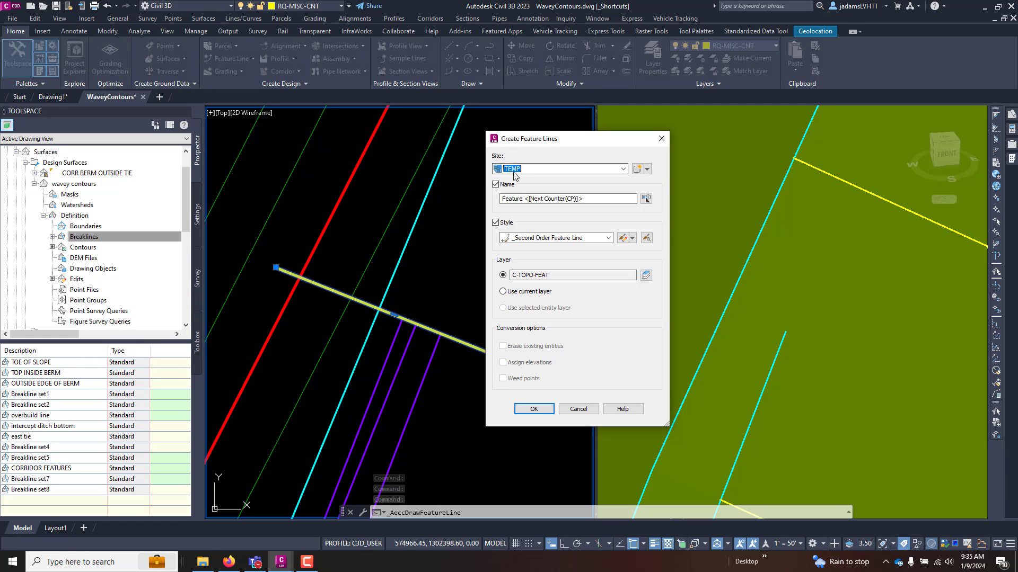
{"action": "left_click", "coordinate": [536, 169]}
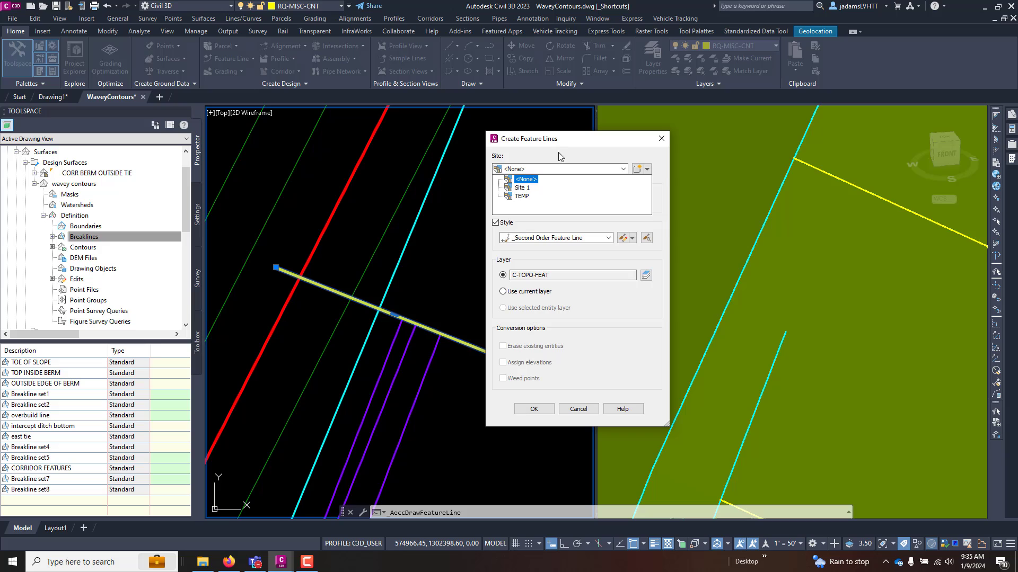
{"action": "key", "text": "Down"}
{"action": "key", "text": "Down"}
{"action": "key", "text": "Return"}
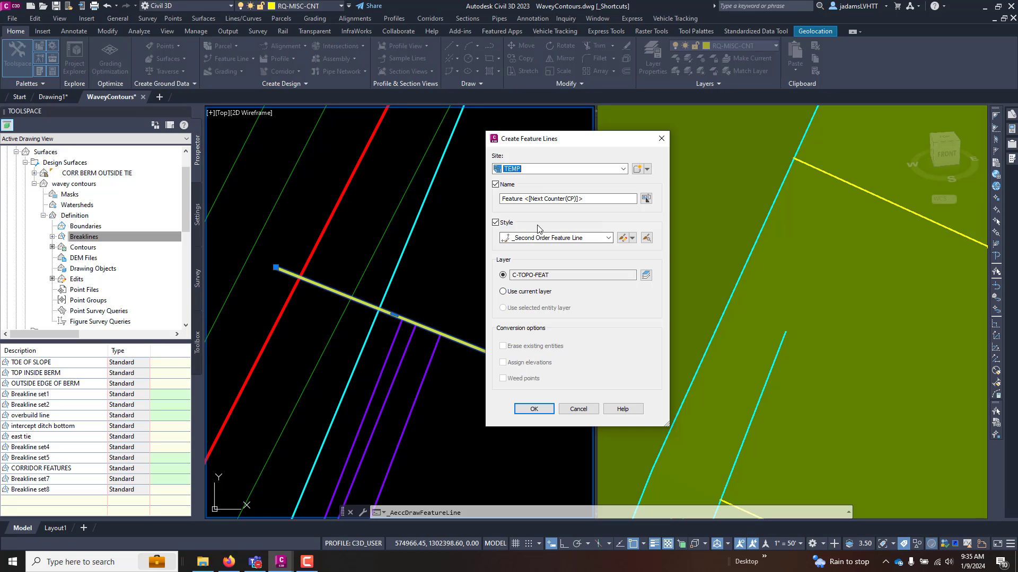
{"action": "left_click", "coordinate": [608, 238]}
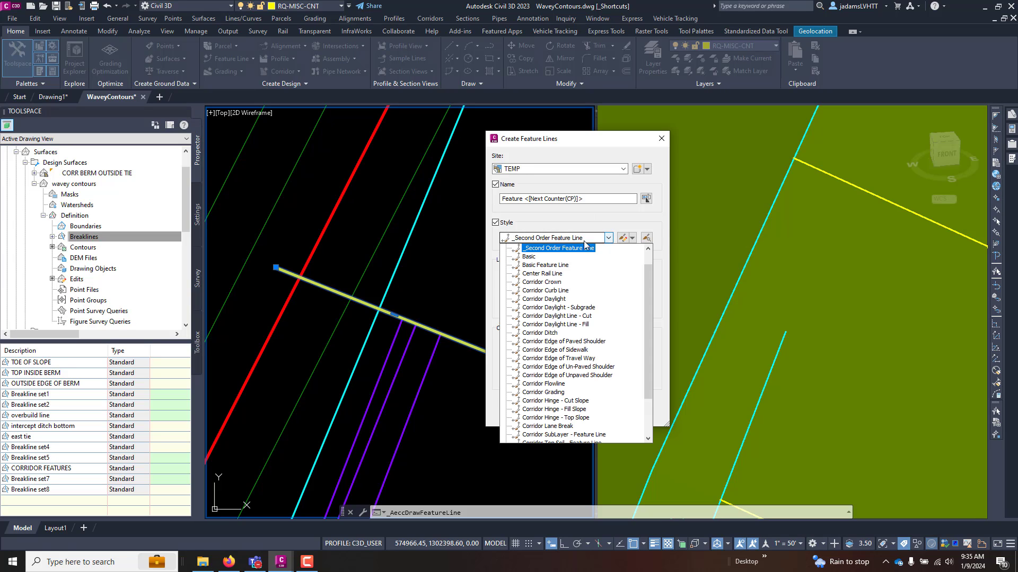
{"action": "scroll", "coordinate": [535, 266], "scroll_direction": "up", "scroll_amount": 1}
{"action": "left_click", "coordinate": [554, 257]}
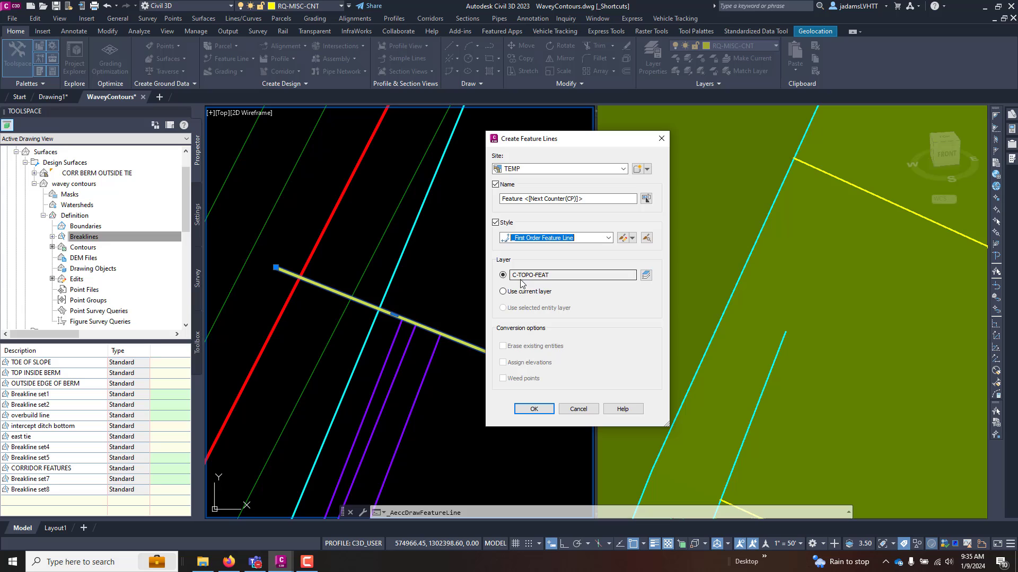
{"action": "left_click", "coordinate": [534, 409]}
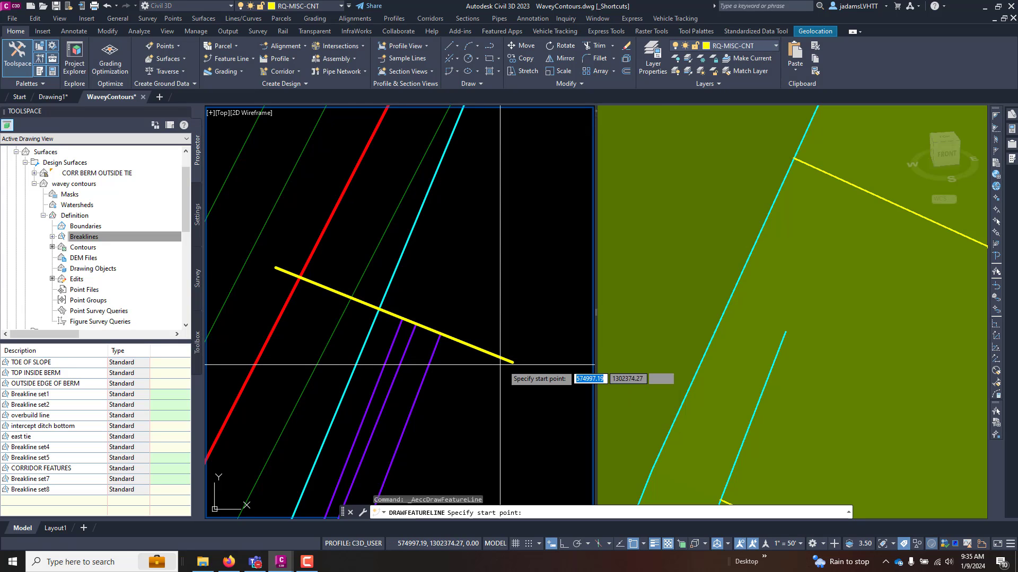
{"action": "key", "text": "Escape"}
- Convert the yellow cross line using Create Feature Lines from Objects and check the result
{"action": "left_click", "coordinate": [481, 351]}
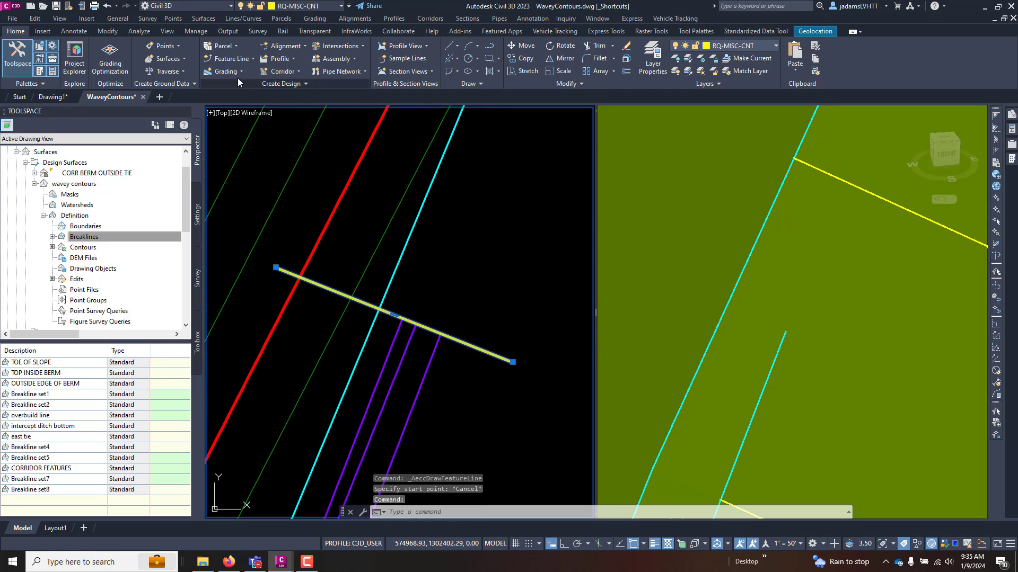
{"action": "left_click", "coordinate": [249, 59]}
{"action": "left_click", "coordinate": [289, 106]}
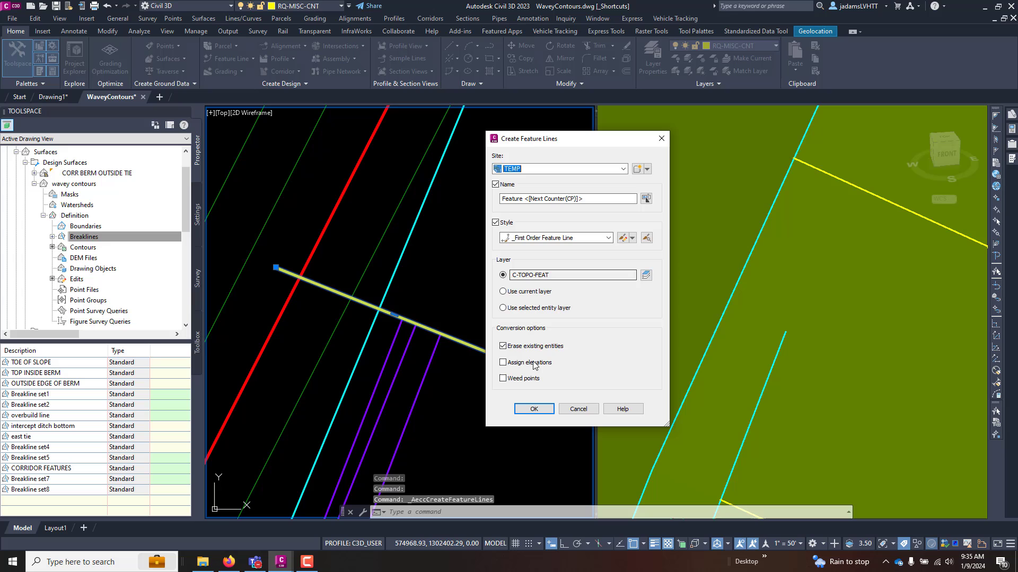
{"action": "left_click", "coordinate": [534, 409]}
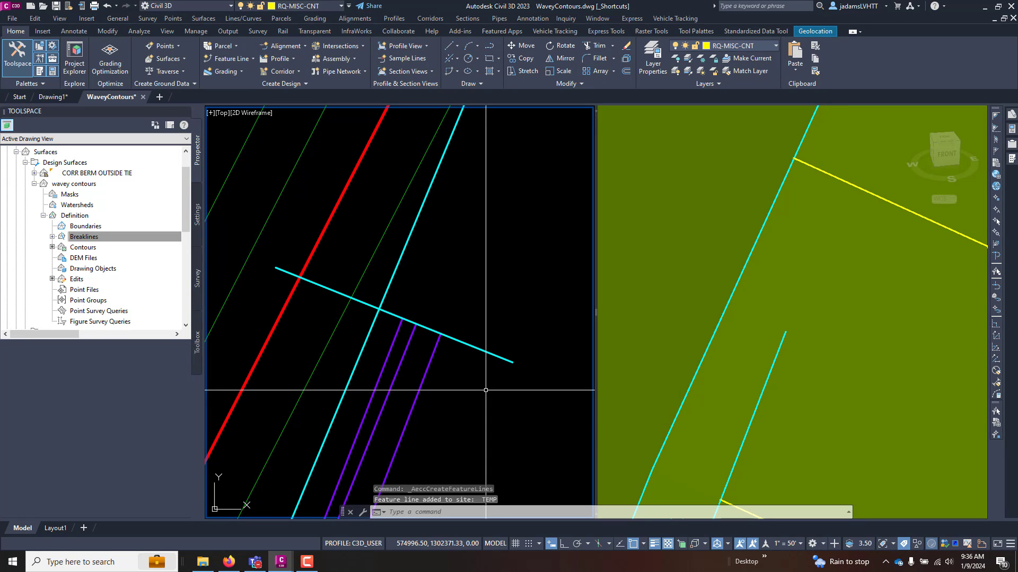
{"action": "left_click", "coordinate": [489, 354]}
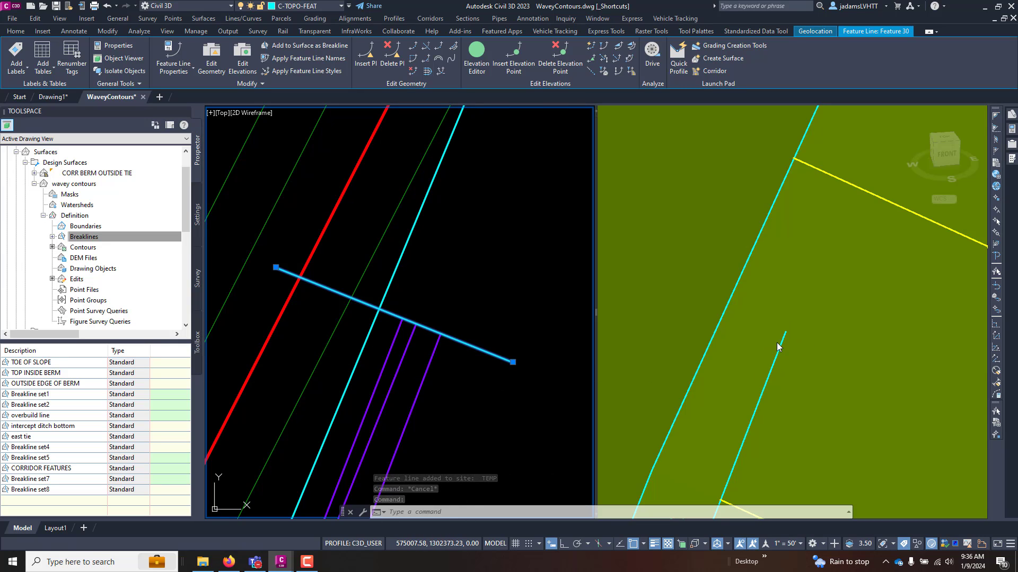
{"action": "scroll", "coordinate": [326, 378], "scroll_direction": "down", "scroll_amount": 3}
{"action": "key", "text": "Escape"}
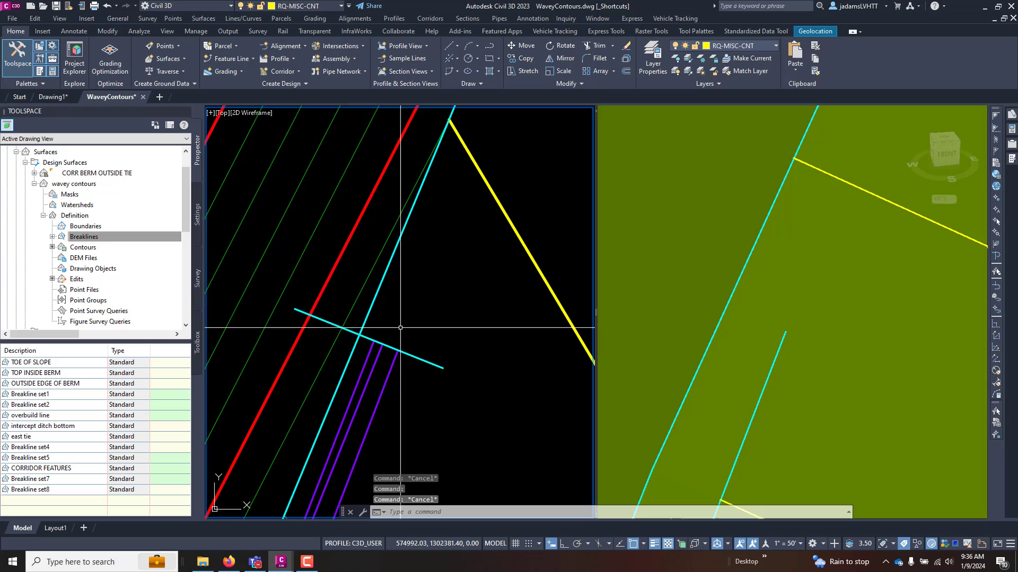
{"action": "scroll", "coordinate": [427, 320], "scroll_direction": "up", "scroll_amount": 2}
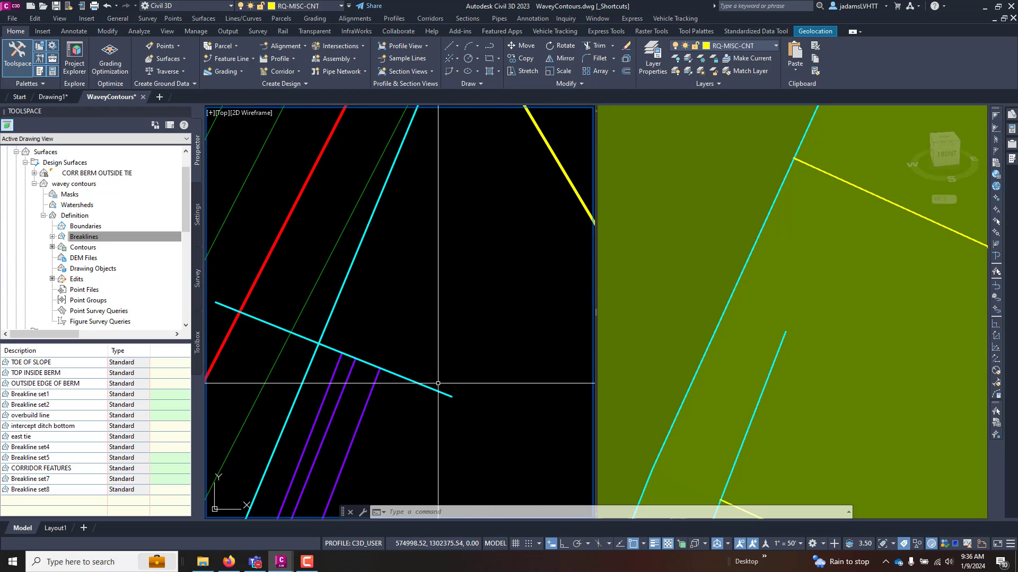
{"action": "left_click", "coordinate": [798, 273]}
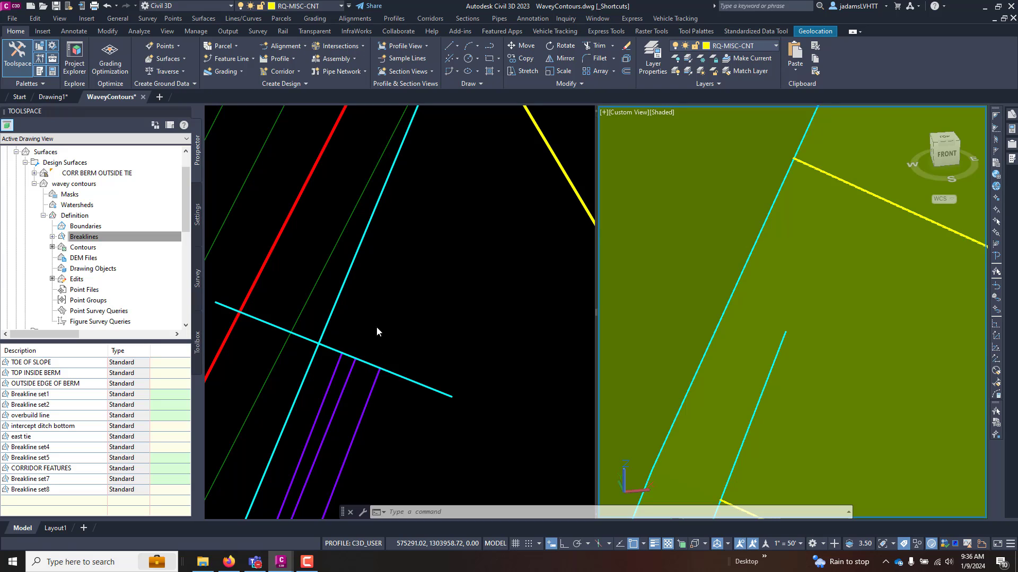
{"action": "left_click", "coordinate": [380, 313]}
{"action": "left_click", "coordinate": [373, 289]}
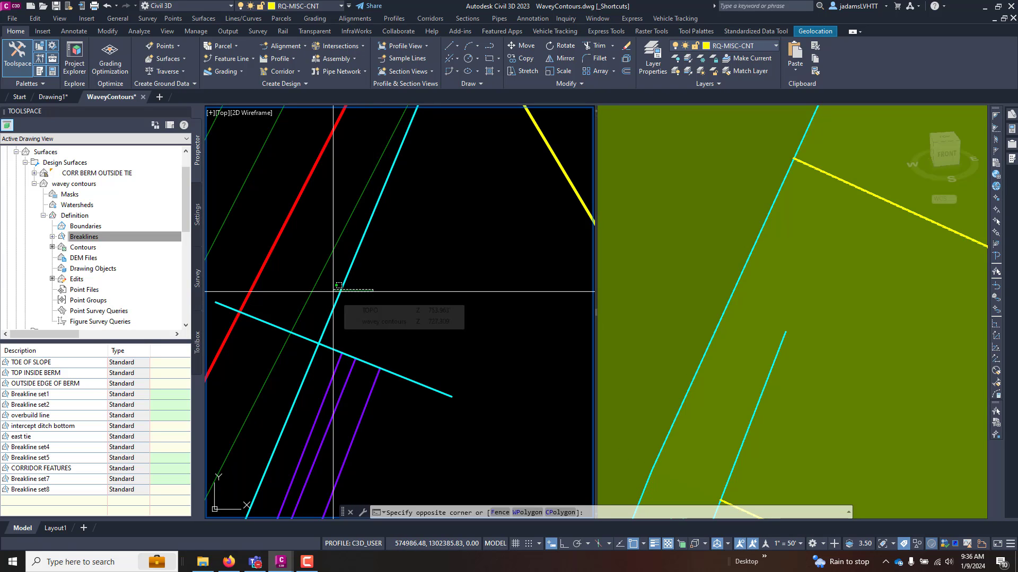
{"action": "key", "text": "Escape"}
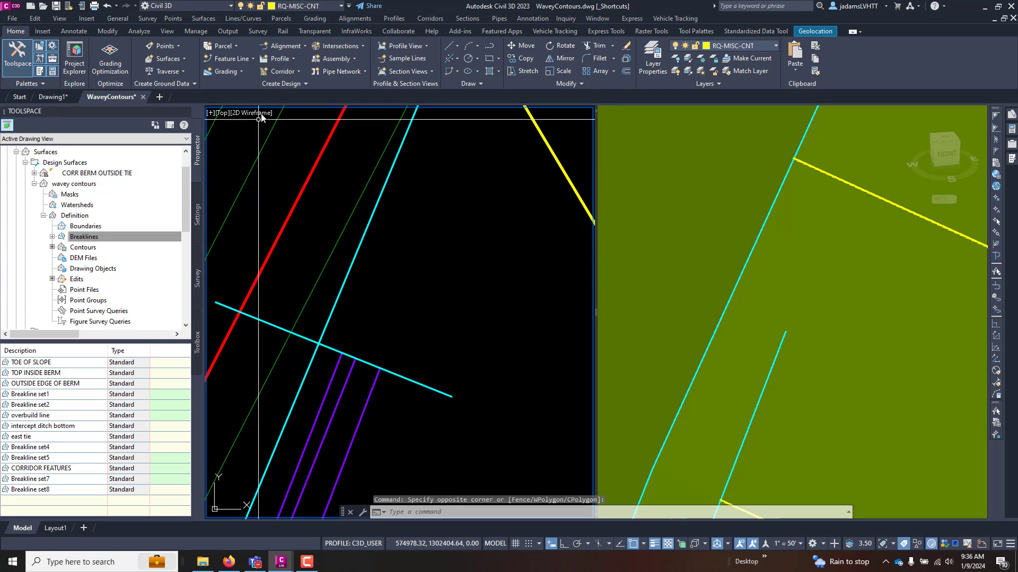
- In Grading Creation Tools, set the grading group to Grading Group 2
{"action": "left_click", "coordinate": [233, 73]}
{"action": "left_click", "coordinate": [239, 105]}
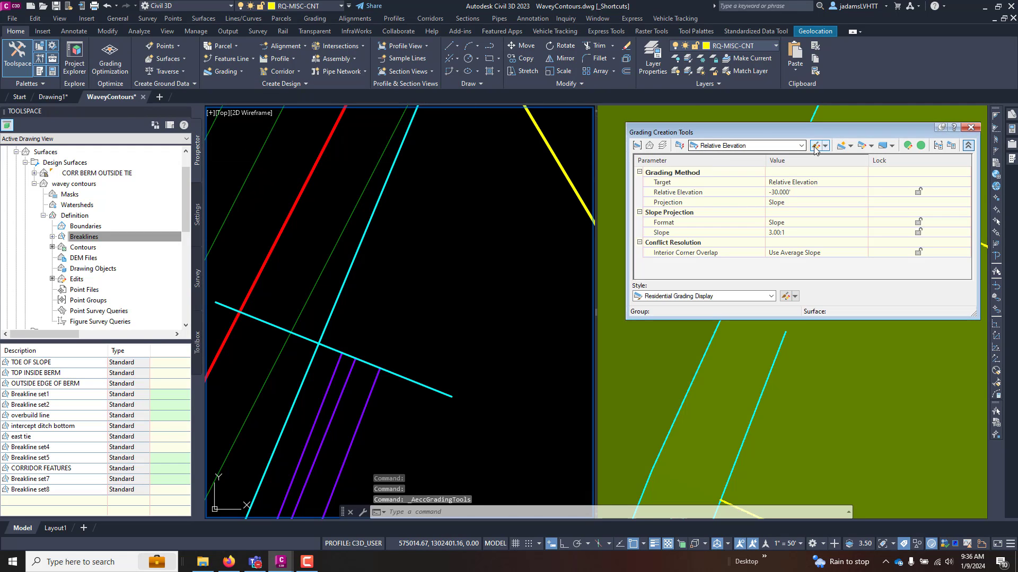
{"action": "left_click", "coordinate": [637, 146]}
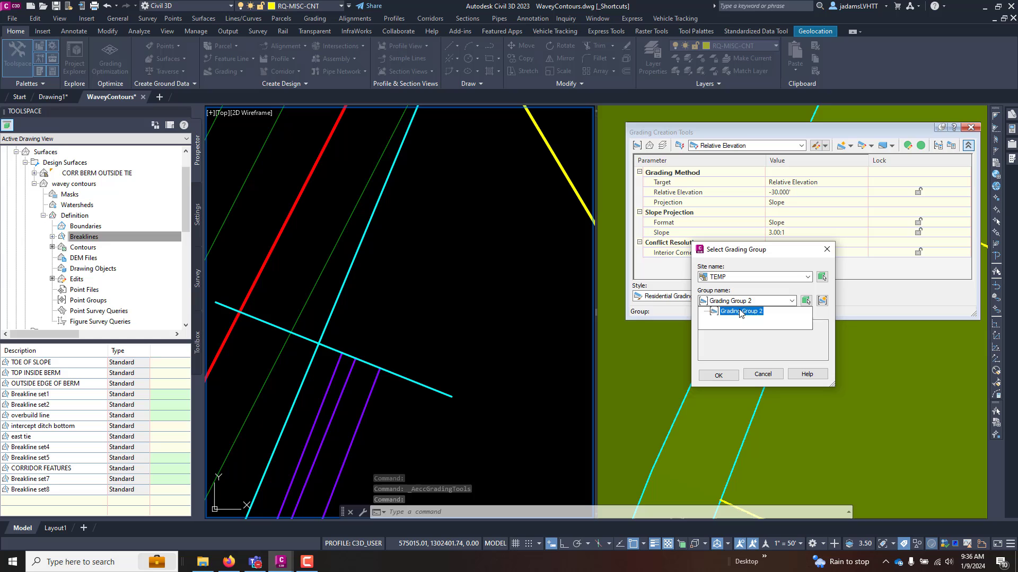
{"action": "left_click", "coordinate": [740, 311]}
{"action": "left_click", "coordinate": [716, 375]}
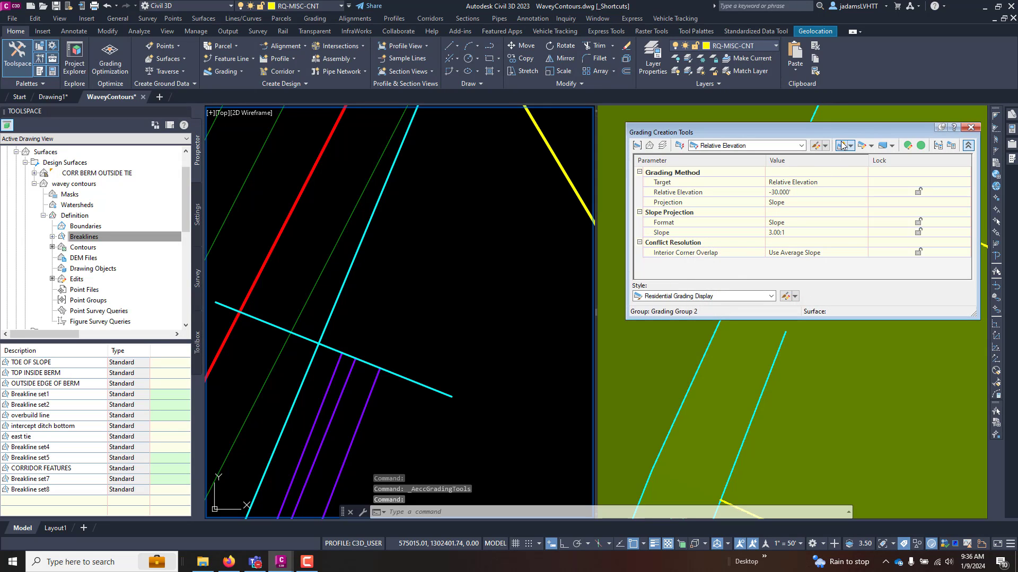
- Grade from the cyan feature line along its full length at relative elevation 10, slope 3:1
{"action": "left_click", "coordinate": [842, 145]}
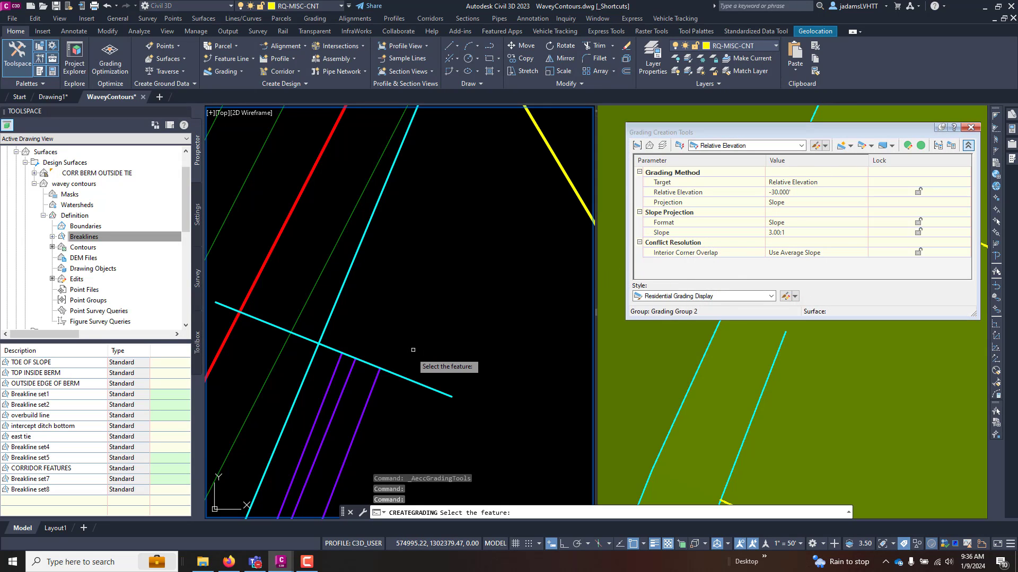
{"action": "left_click", "coordinate": [406, 377]}
{"action": "left_click", "coordinate": [412, 348]}
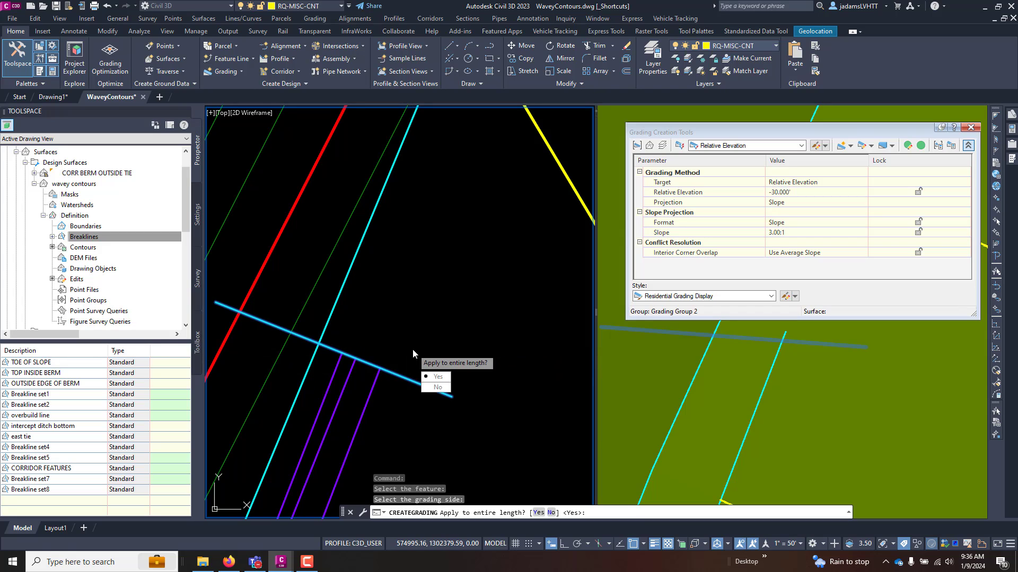
{"action": "key", "text": "Return"}
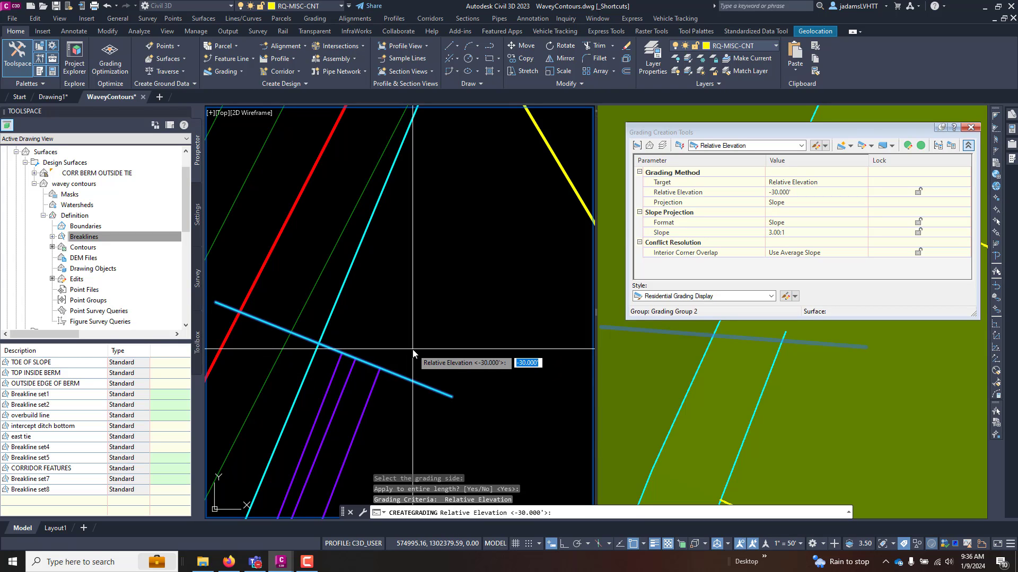
{"action": "type", "text": "10"}
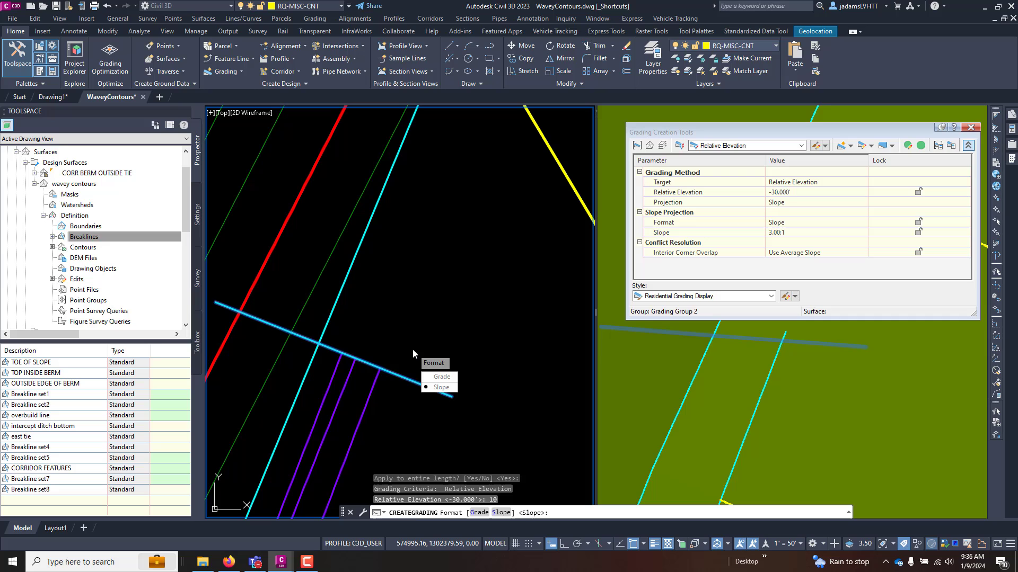
{"action": "key", "text": "Return"}
{"action": "key", "text": "Return"}
{"action": "key", "text": "Return"}
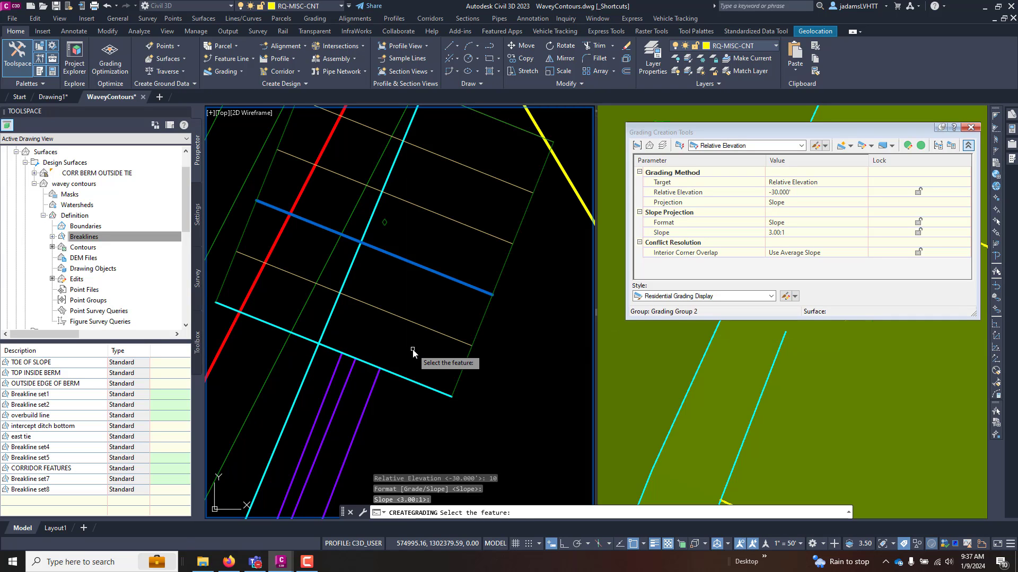
{"action": "key", "text": "Escape"}
{"action": "key", "text": "Escape"}
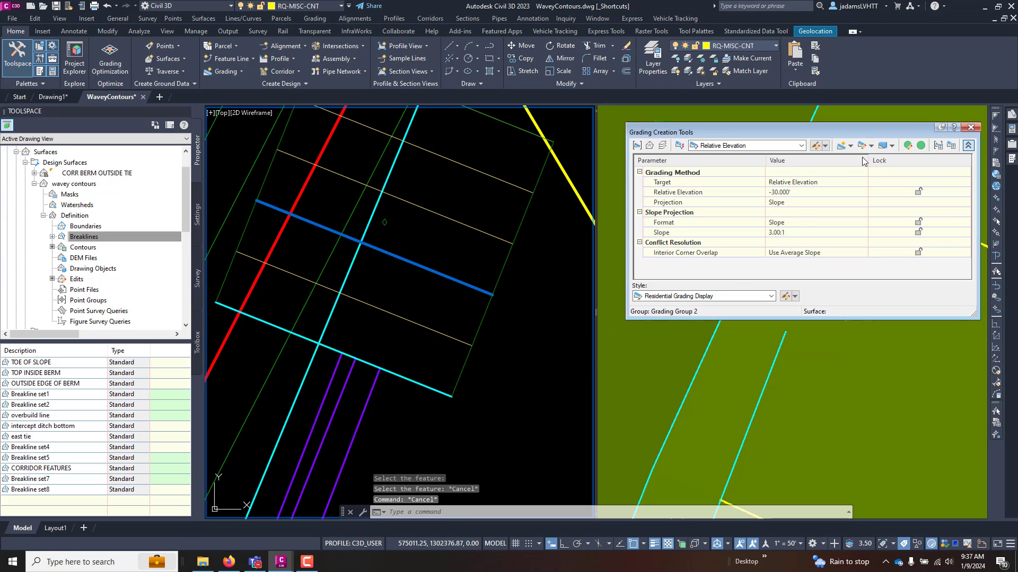
{"action": "left_click", "coordinate": [970, 128]}
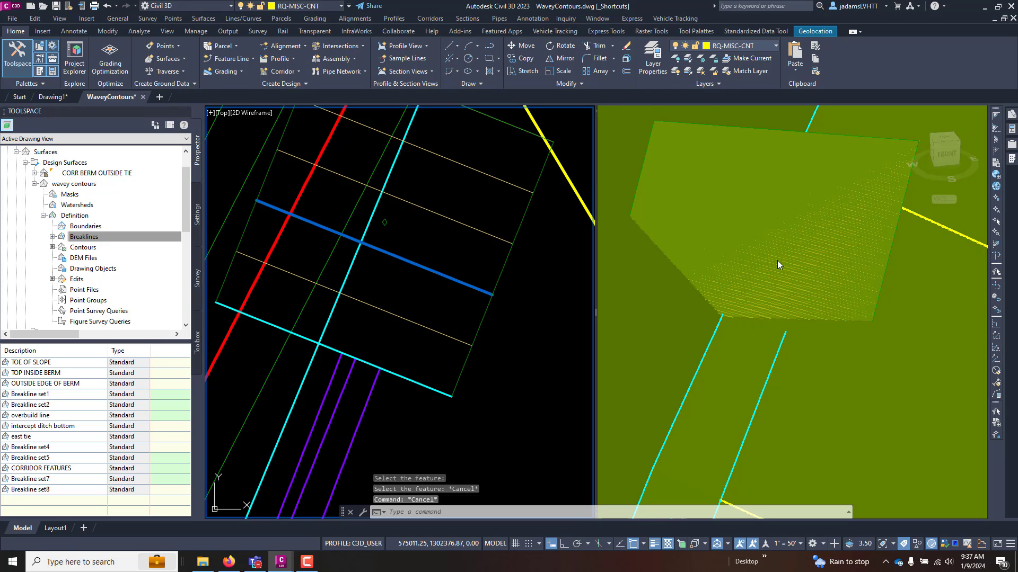
{"action": "mouse_move", "coordinate": [777, 264]}
{"action": "middle_mouse_down", "text": "shift"}
{"action": "mouse_move", "coordinate": [783, 334]}
{"action": "mouse_move", "coordinate": [761, 357]}
{"action": "mouse_move", "coordinate": [795, 325]}
{"action": "mouse_move", "coordinate": [793, 334]}
{"action": "mouse_move", "coordinate": [776, 275]}
{"action": "middle_mouse_up", "text": "shift"}
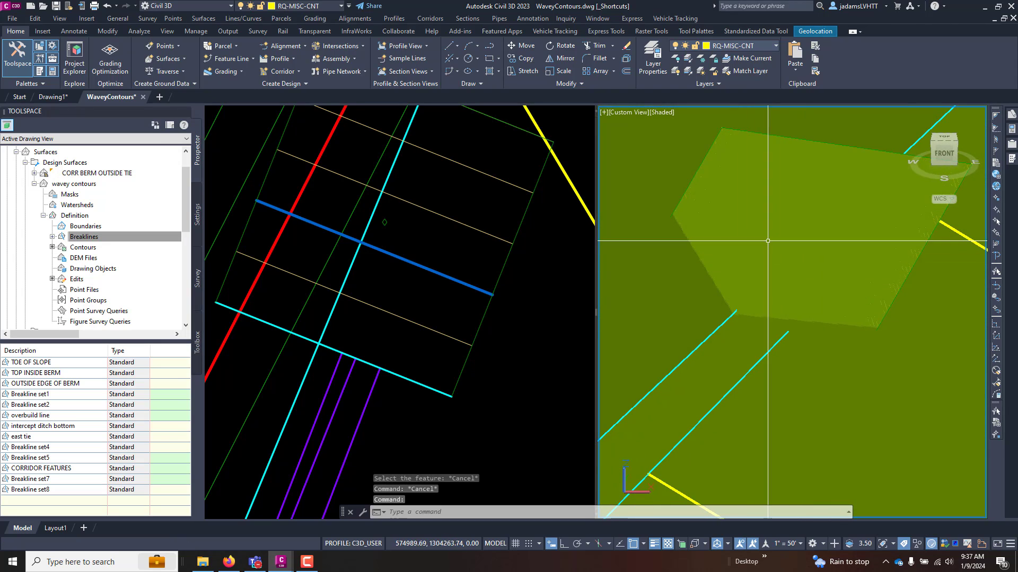
{"action": "left_click", "coordinate": [473, 324]}
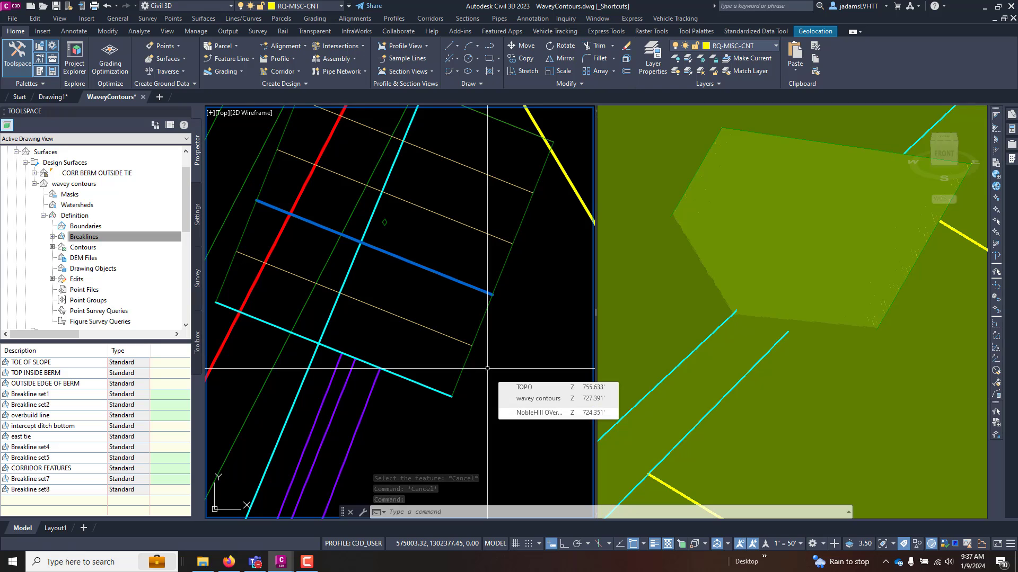
{"action": "left_click", "coordinate": [512, 340]}
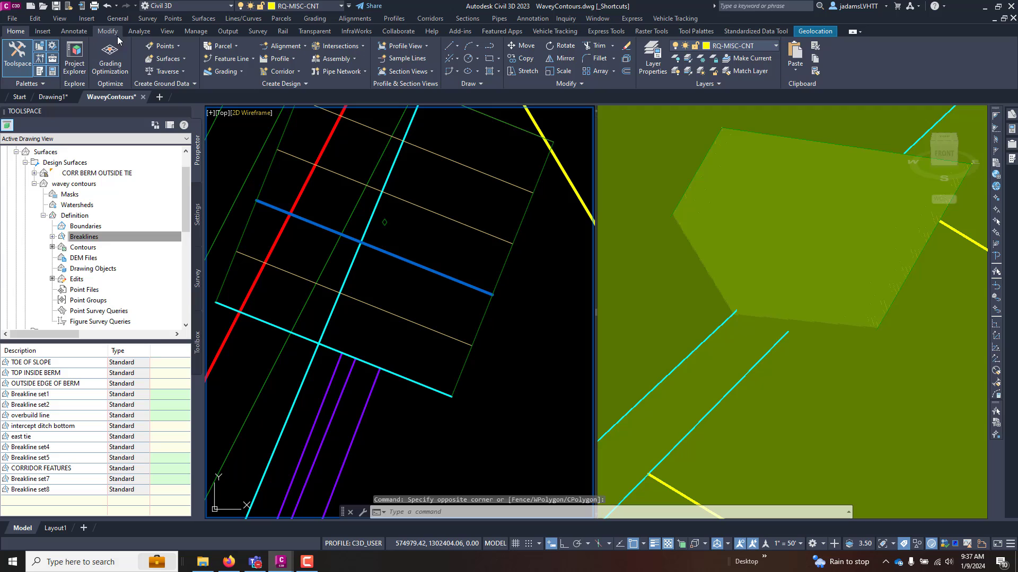
- Run Minimum Distance Between Surfaces, picking the grading surface and the existing ground
{"action": "left_click", "coordinate": [139, 31]}
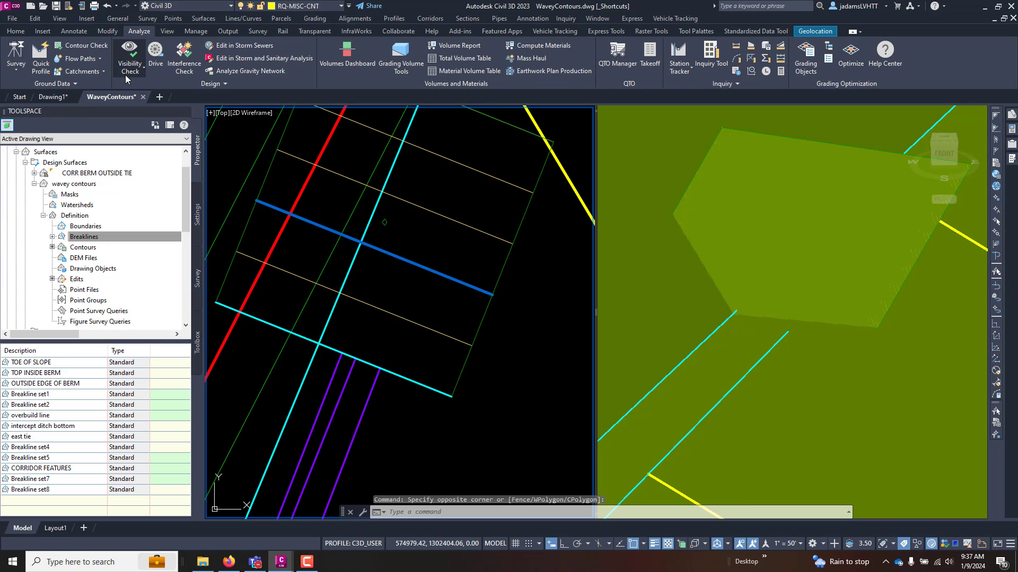
{"action": "left_click", "coordinate": [66, 84]}
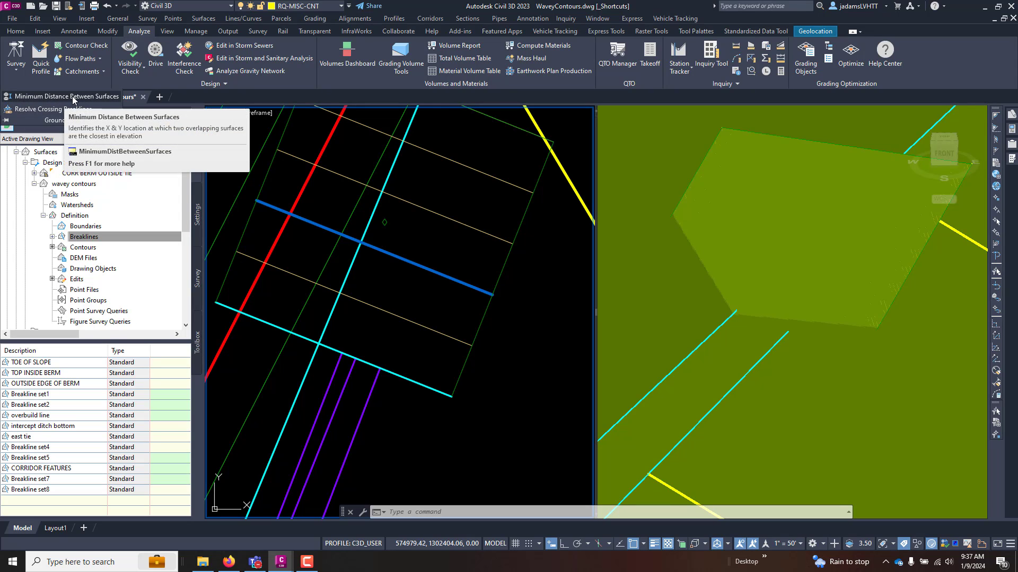
{"action": "left_click", "coordinate": [63, 97]}
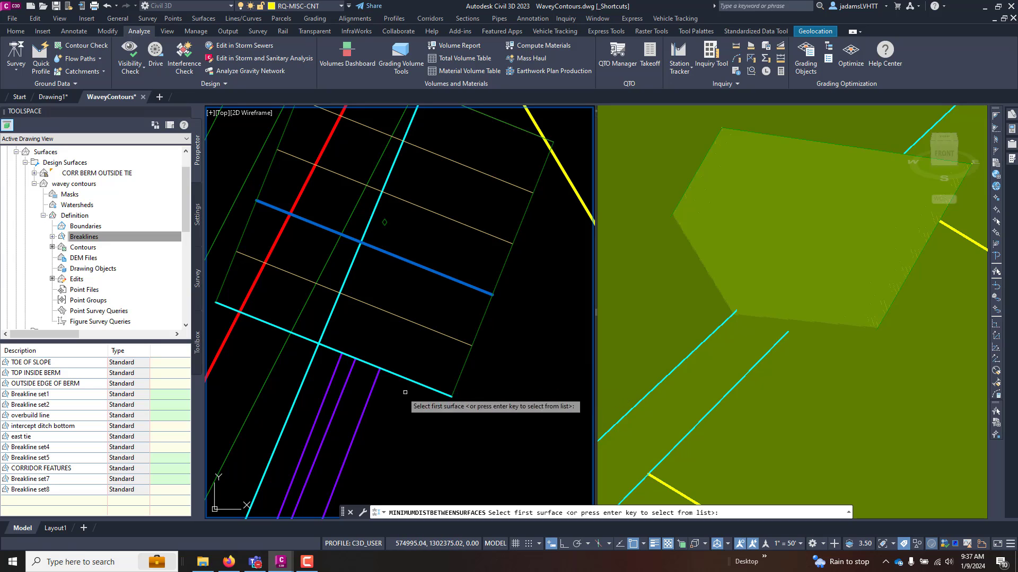
{"action": "left_click", "coordinate": [777, 408]}
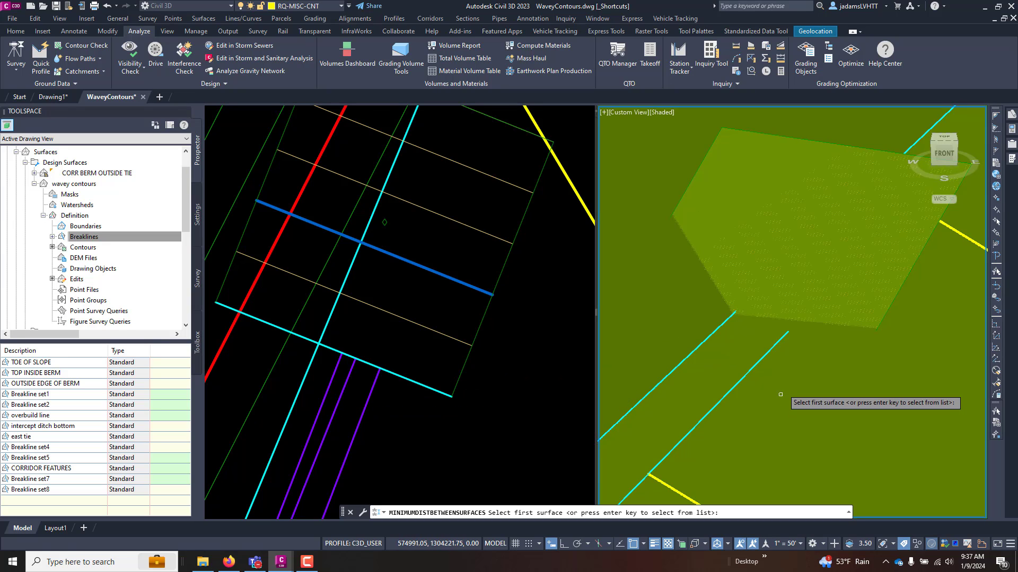
{"action": "left_click", "coordinate": [777, 409]}
{"action": "left_click", "coordinate": [377, 347]}
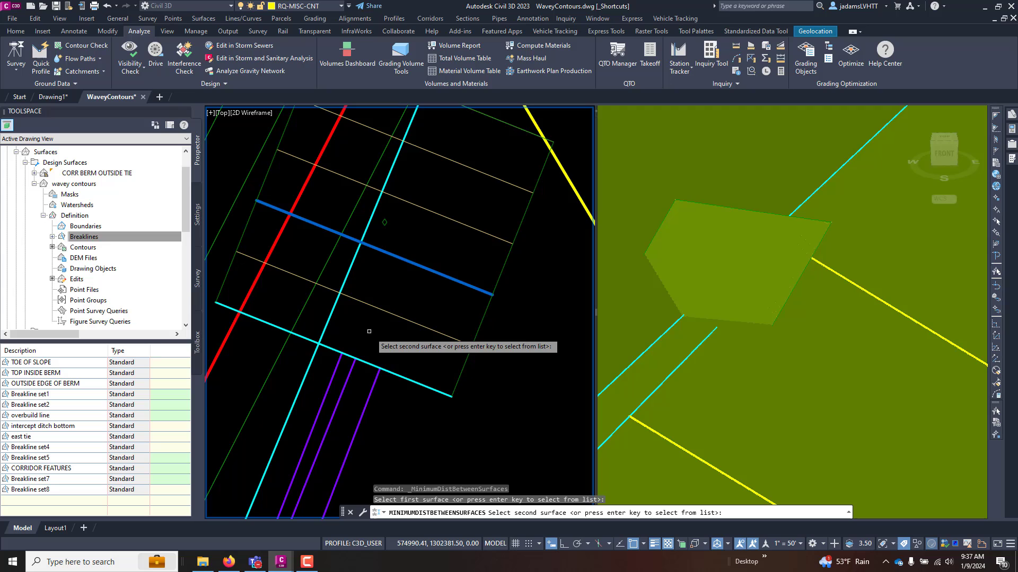
{"action": "scroll", "coordinate": [253, 291], "scroll_direction": "down", "scroll_amount": 2}
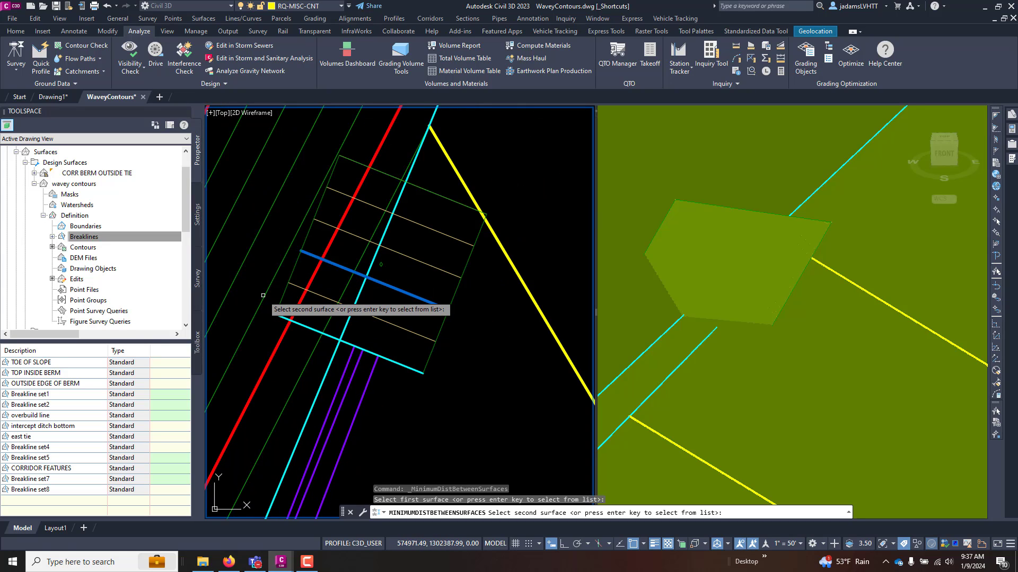
{"action": "left_click", "coordinate": [263, 296]}
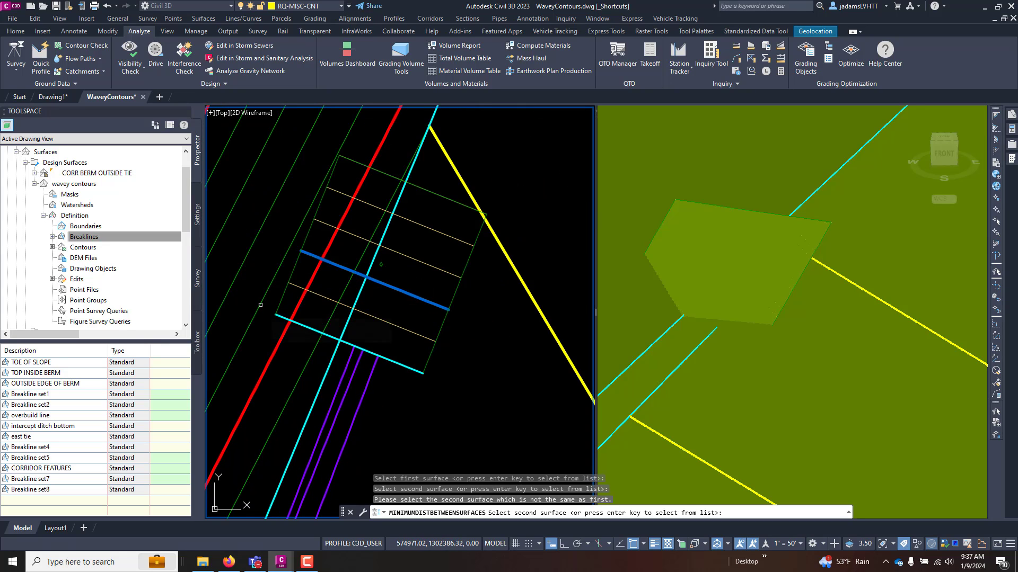
{"action": "left_click", "coordinate": [382, 319]}
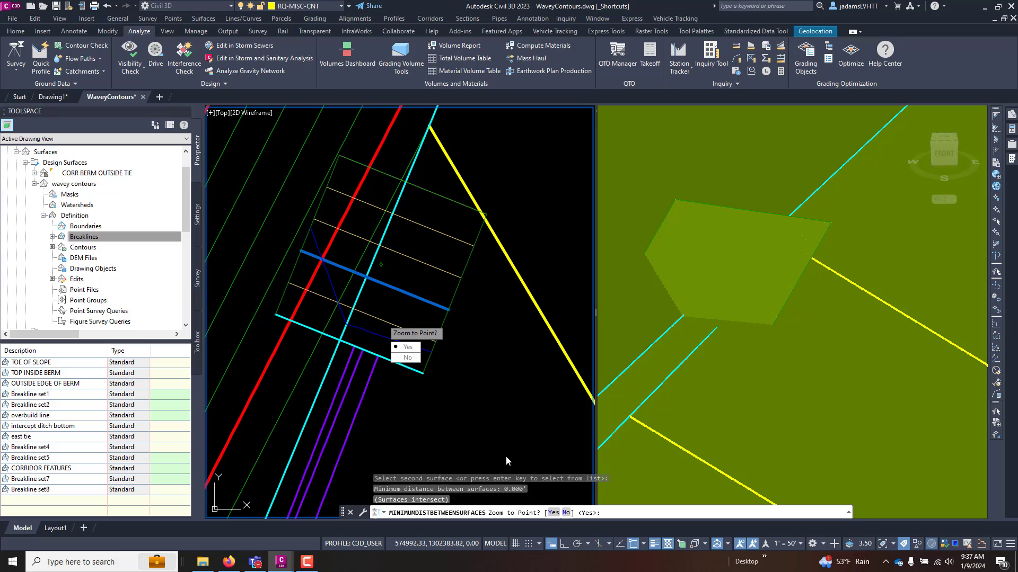
- Decline zooming with N and accept drawing the surface intersection as polylines
{"action": "type", "text": "N"}
{"action": "key", "text": "Return"}
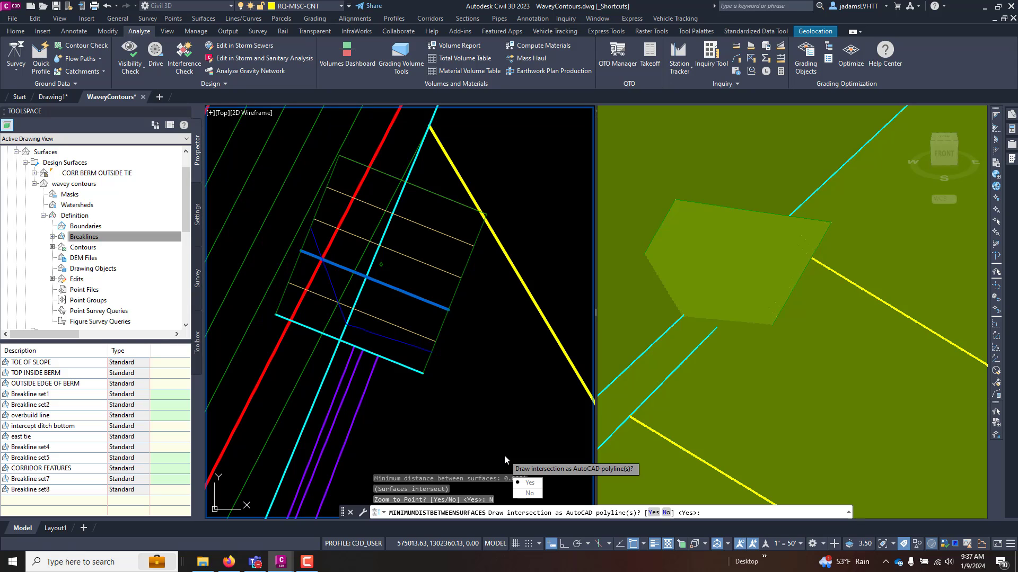
{"action": "key", "text": "Return"}
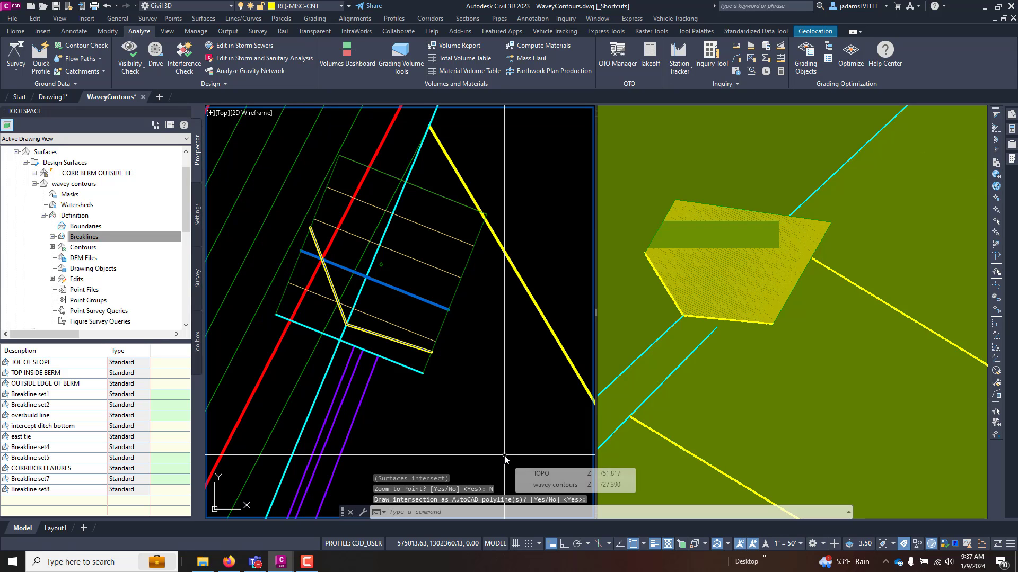
{"action": "key", "text": "Escape"}
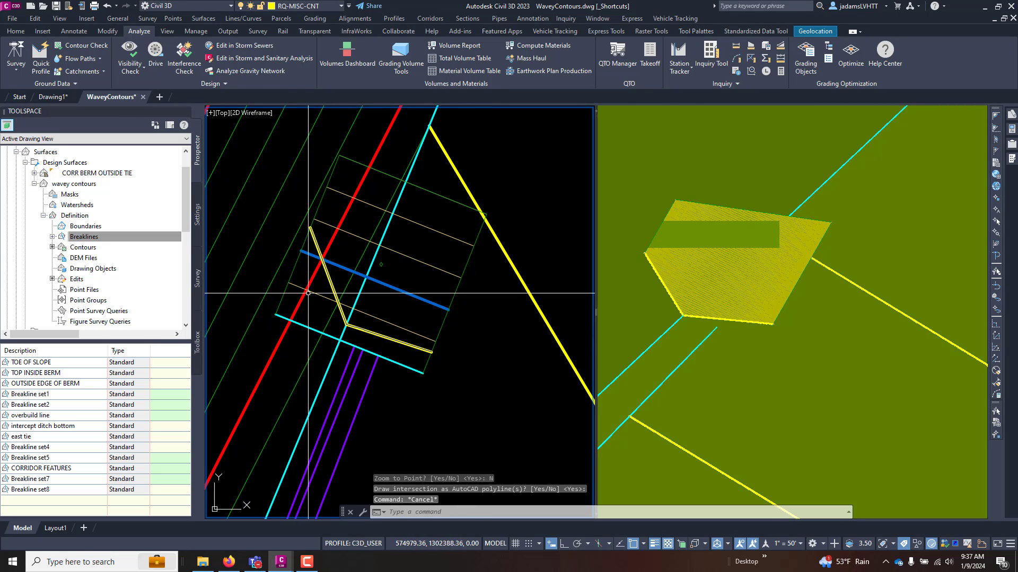
{"action": "key", "text": "Escape"}
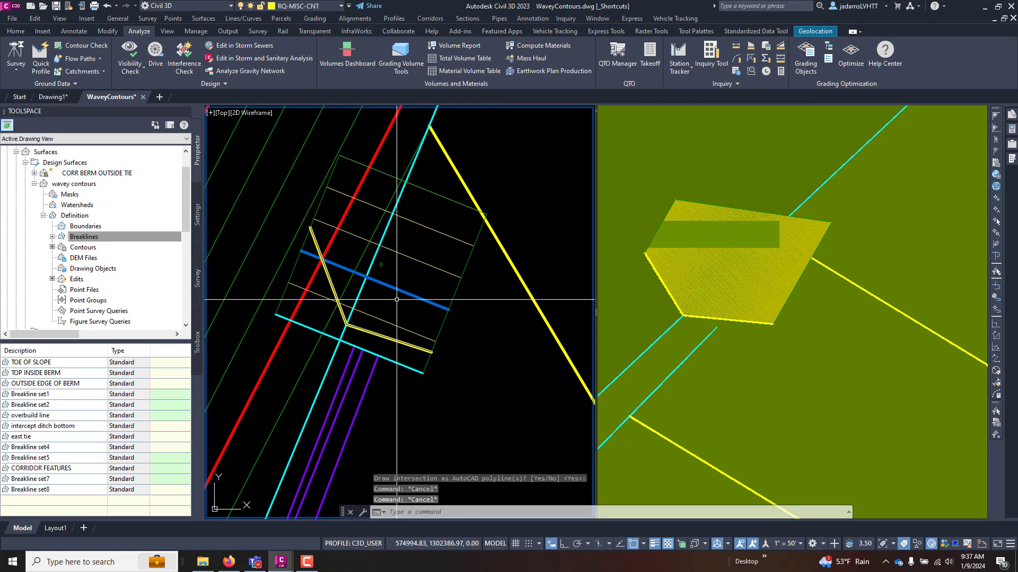
{"action": "scroll", "coordinate": [382, 313], "scroll_direction": "up", "scroll_amount": 2}
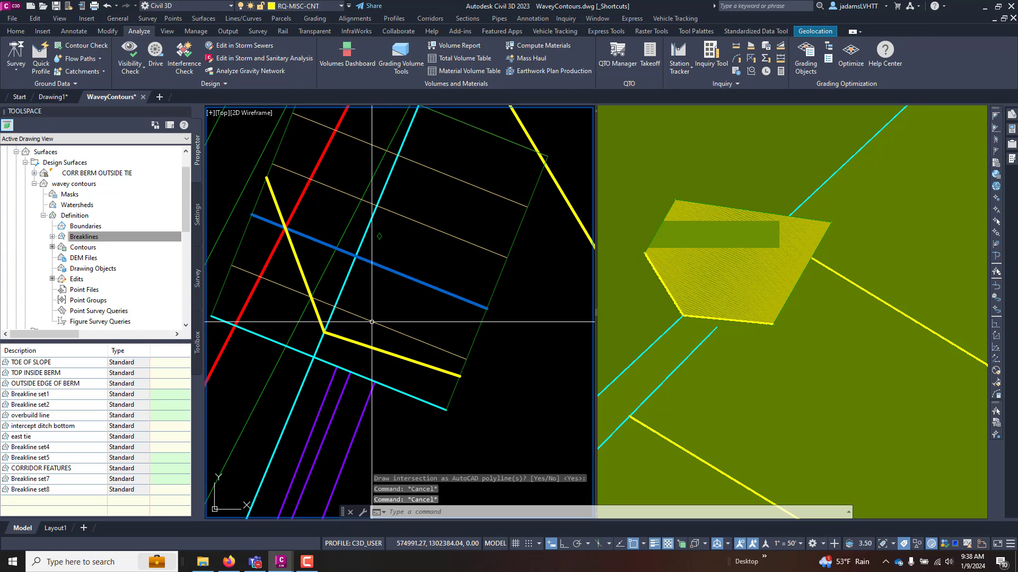
{"action": "left_click", "coordinate": [371, 321]}
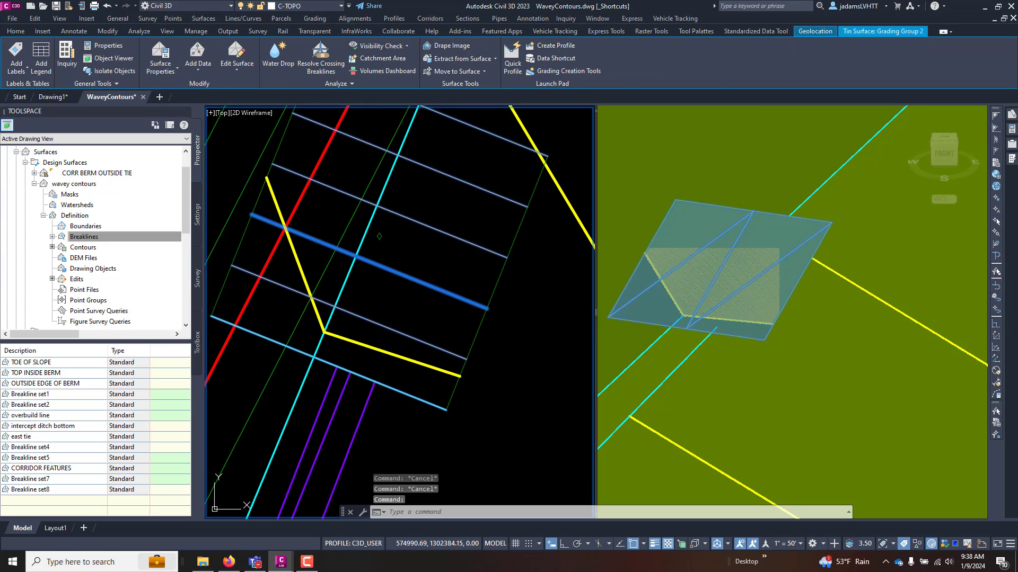
{"action": "key", "text": "Delete"}
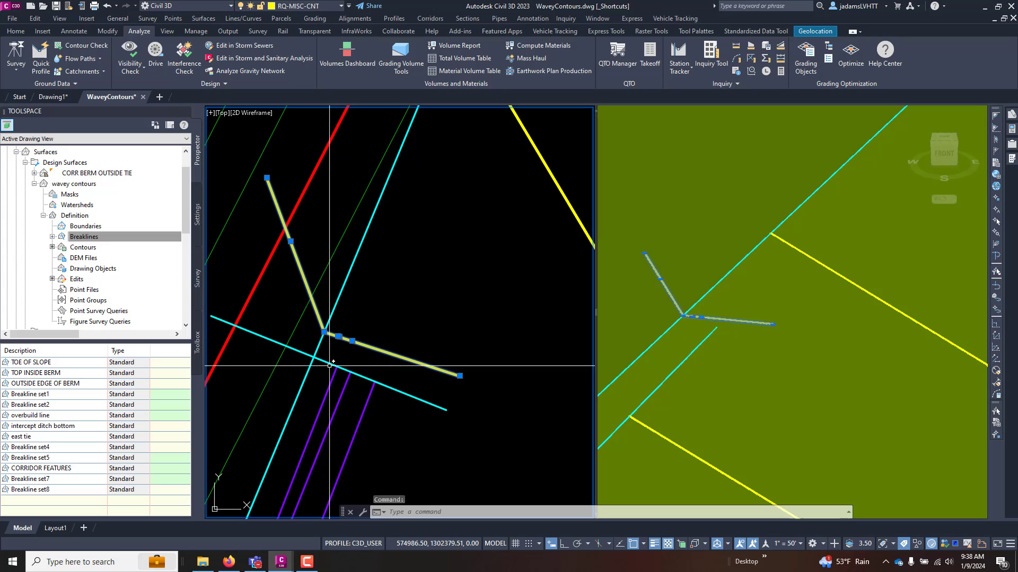
{"action": "scroll", "coordinate": [329, 366], "scroll_direction": "up", "scroll_amount": 4}
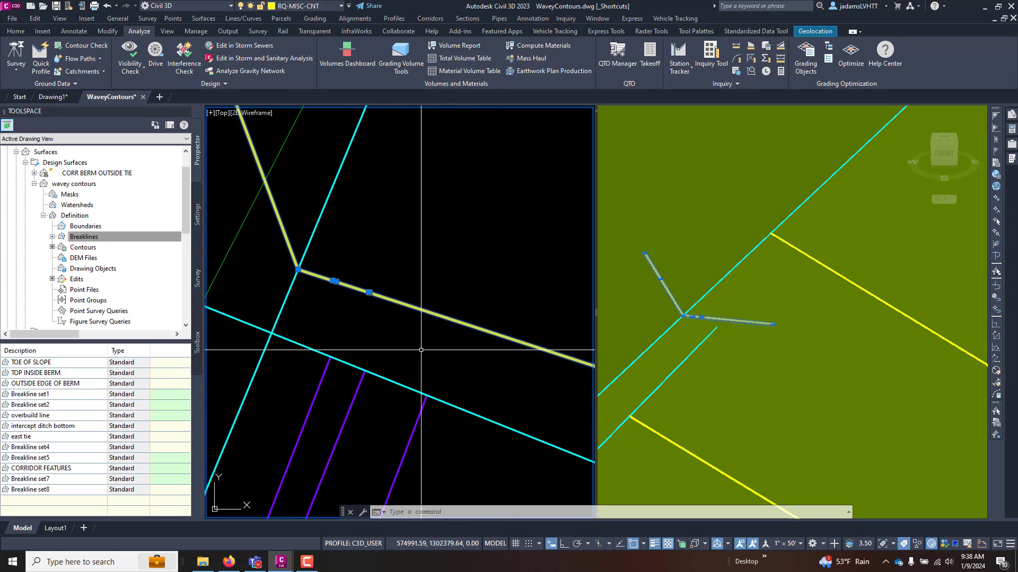
{"action": "key", "text": "Escape"}
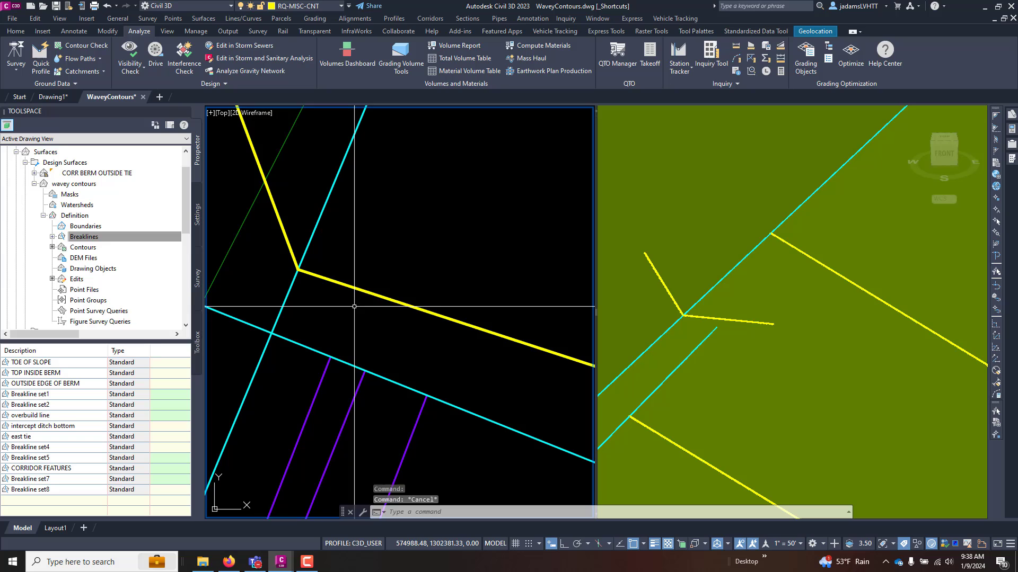
{"action": "left_click", "coordinate": [354, 306]}
- Use EX with the yellow polyline as boundary to lengthen the outer purple line, then select it
{"action": "key", "text": "Escape"}
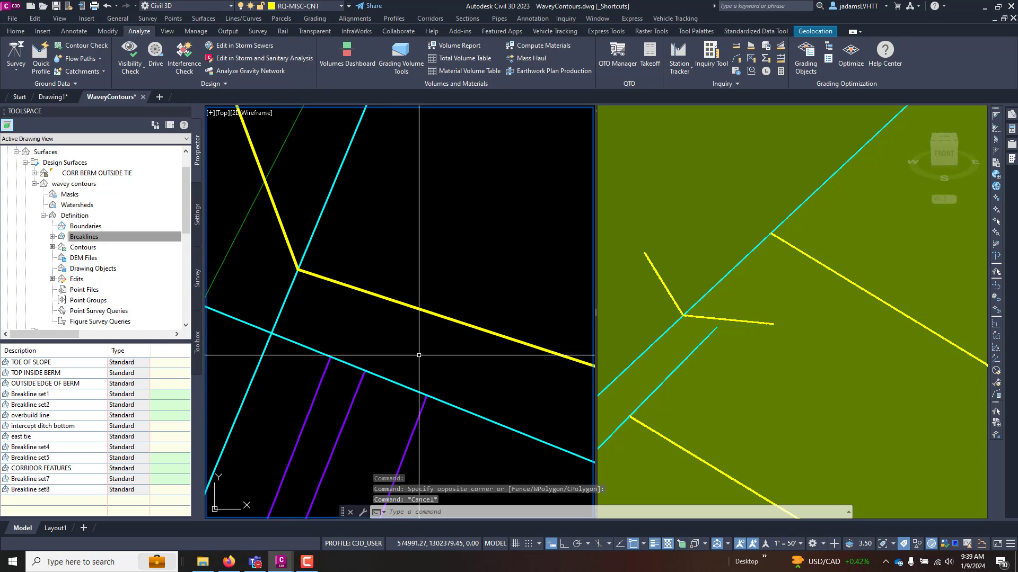
{"action": "type", "text": "EX"}
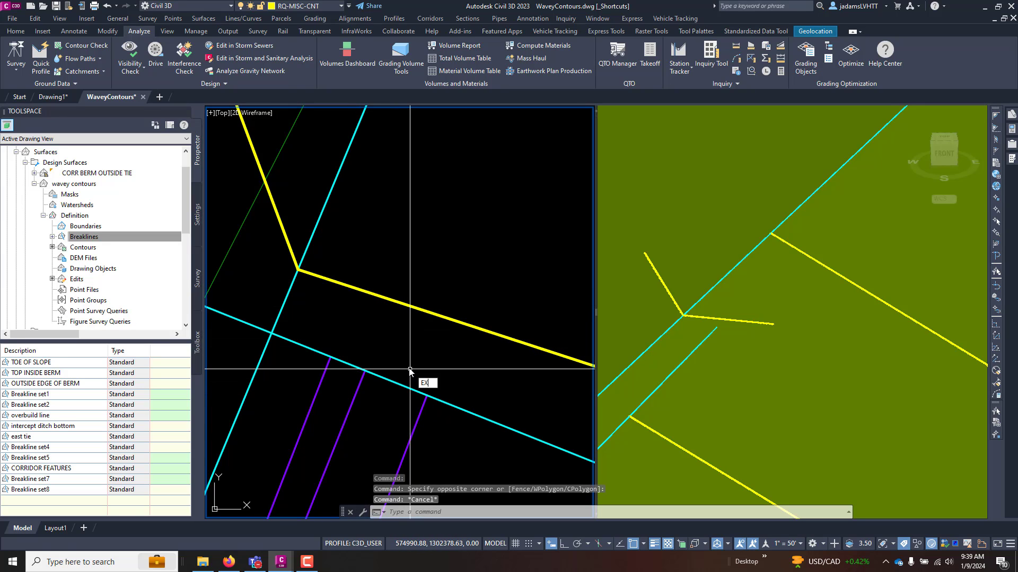
{"action": "key", "text": "Return"}
{"action": "left_click", "coordinate": [448, 321]}
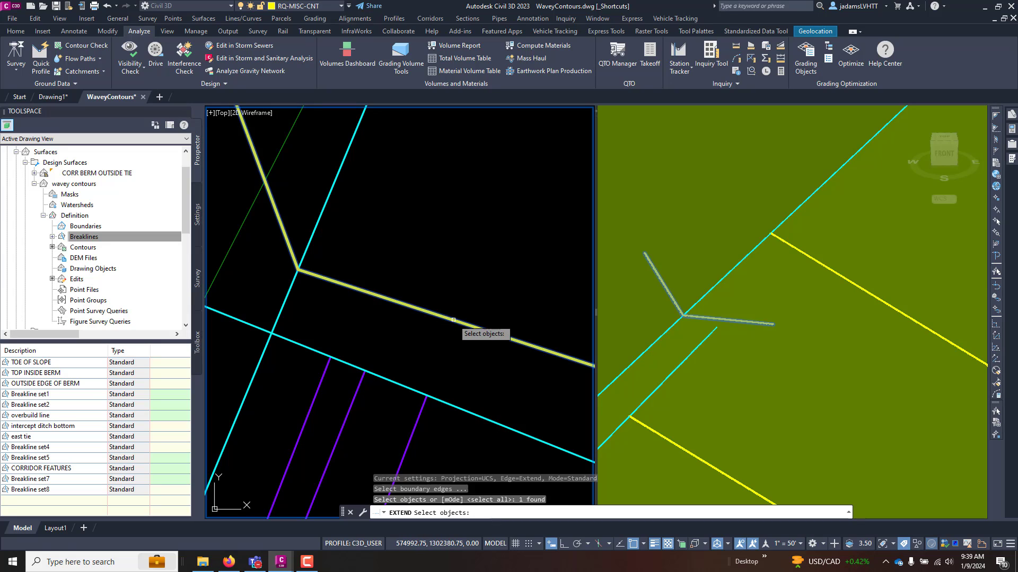
{"action": "key", "text": "Return"}
{"action": "left_click", "coordinate": [423, 408]}
{"action": "key", "text": "Return"}
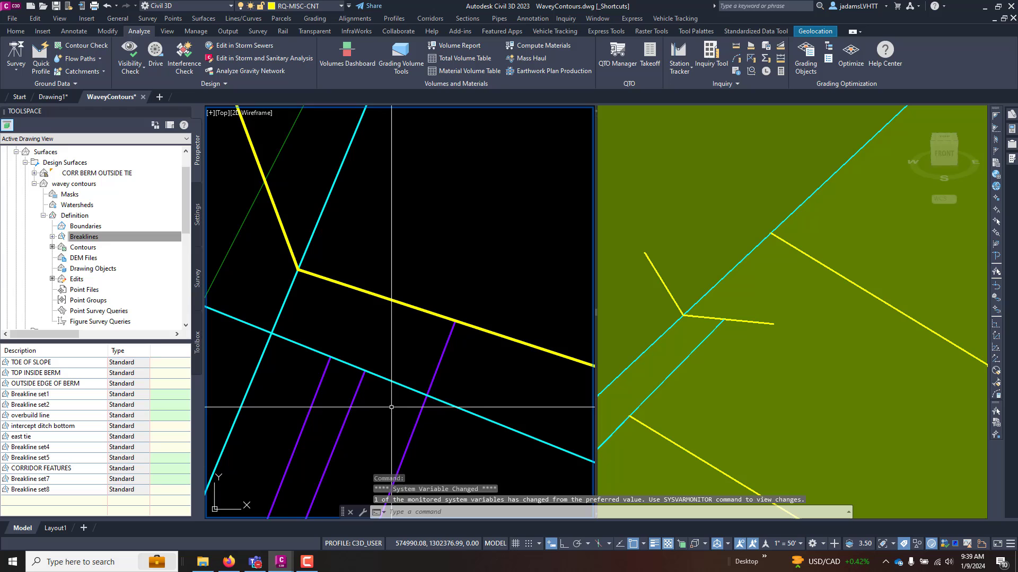
{"action": "left_click", "coordinate": [420, 411]}
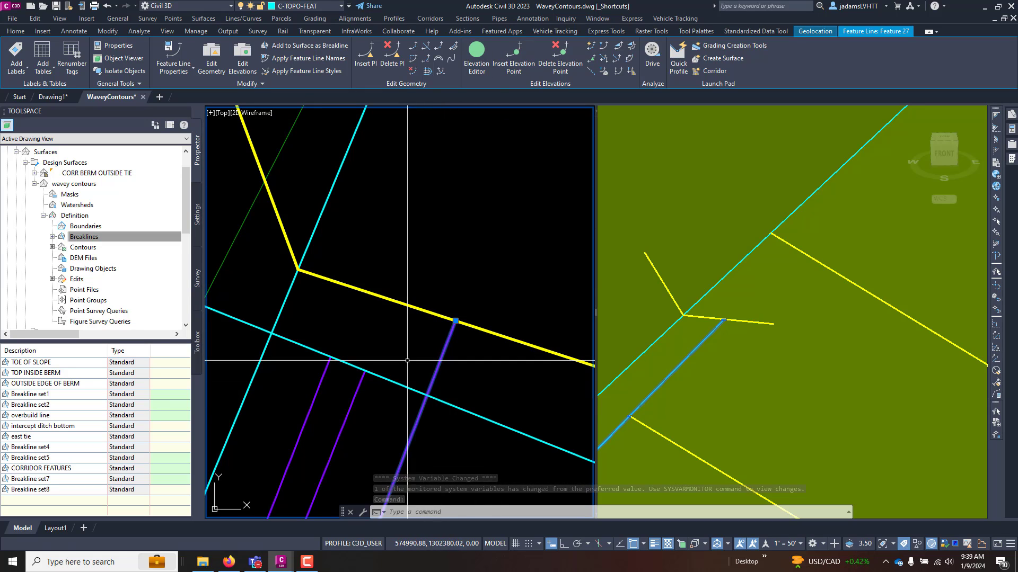
- Insert an elevation point of 727.059 at the purple–cyan crossing, setting snaps via 'OS
{"action": "left_click", "coordinate": [506, 62]}
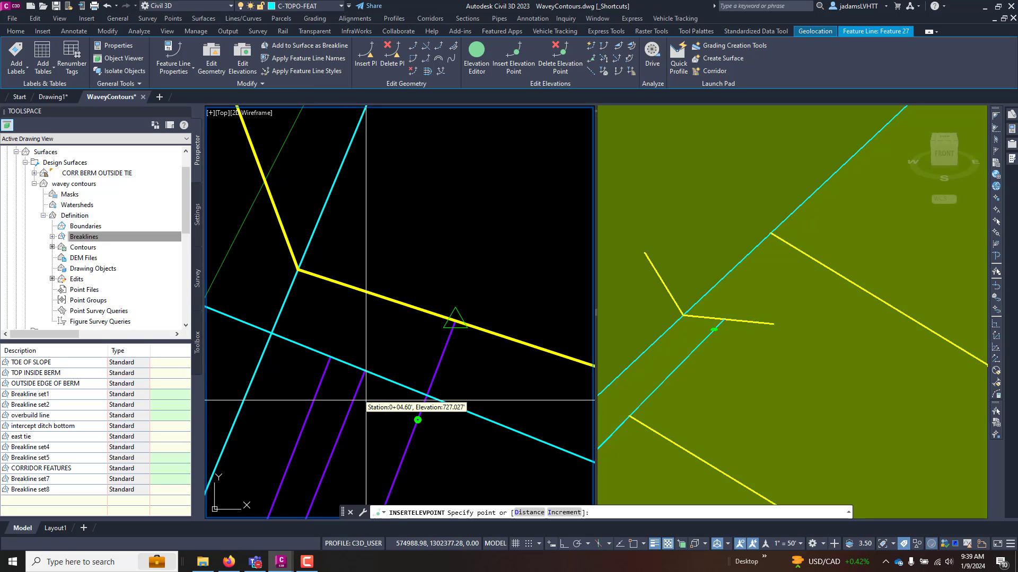
{"action": "type", "text": "'os"}
{"action": "key", "text": "Return"}
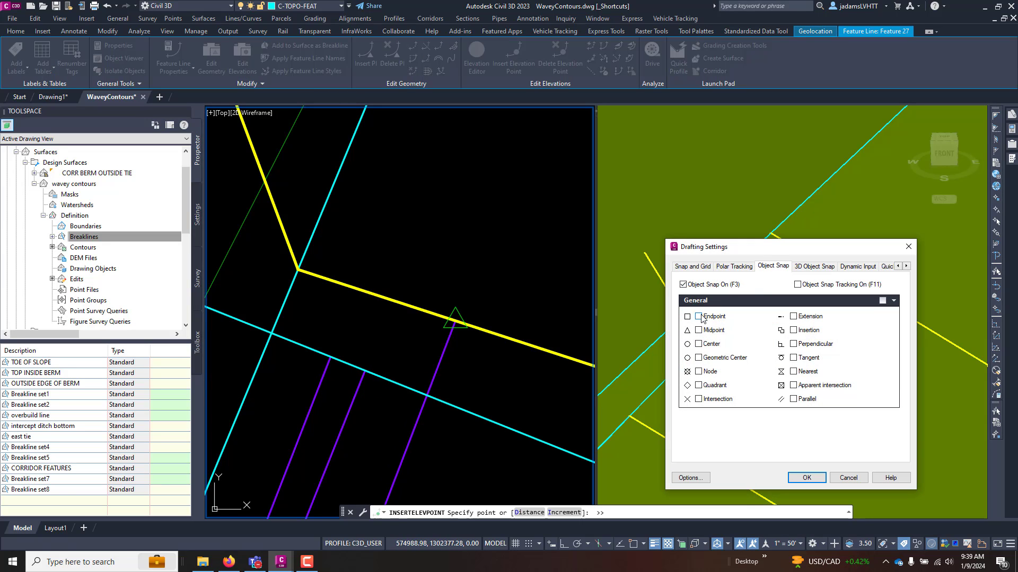
{"action": "left_click", "coordinate": [808, 480]}
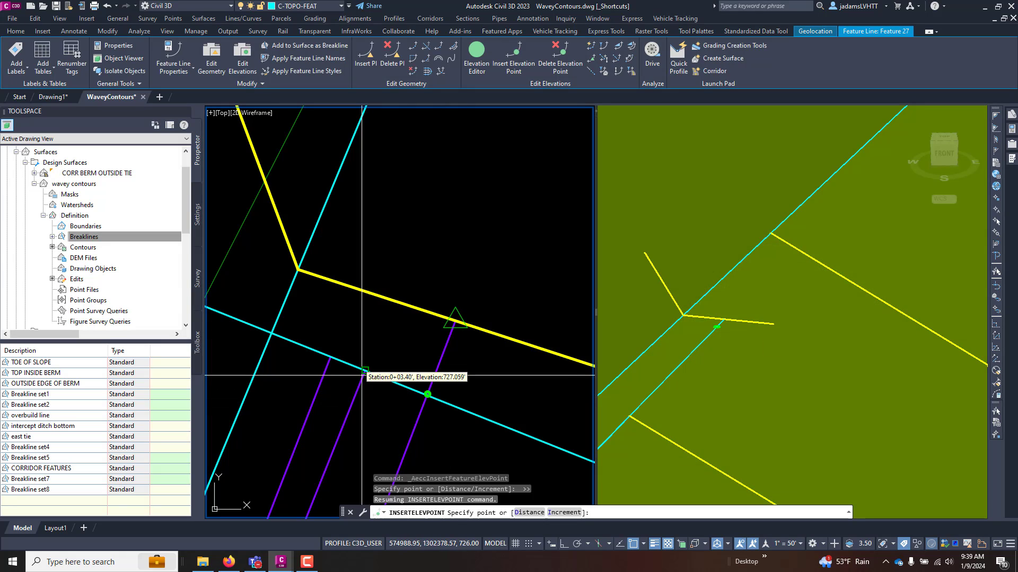
{"action": "left_click", "coordinate": [409, 351]}
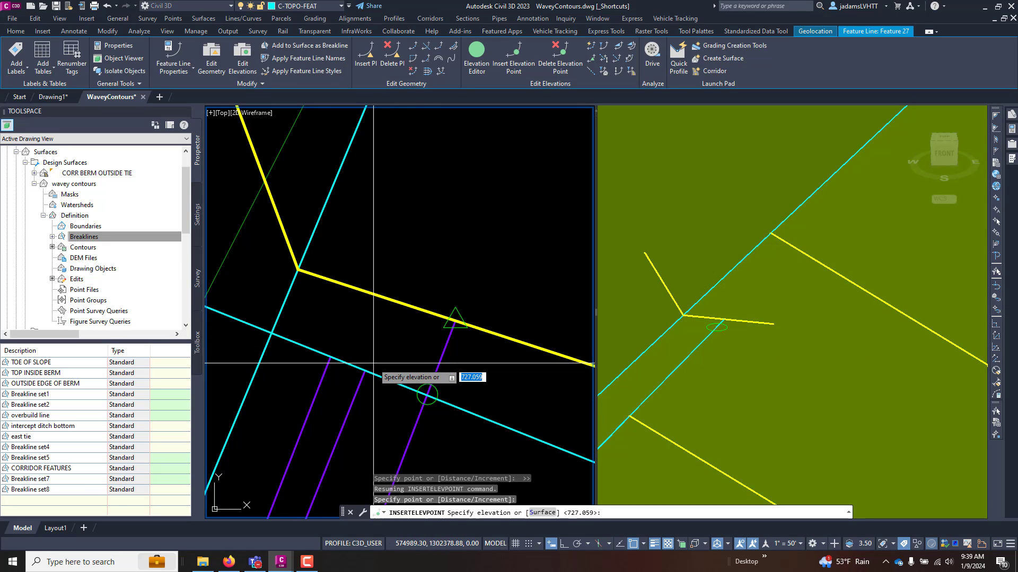
{"action": "key", "text": "Return"}
{"action": "key", "text": "Return"}
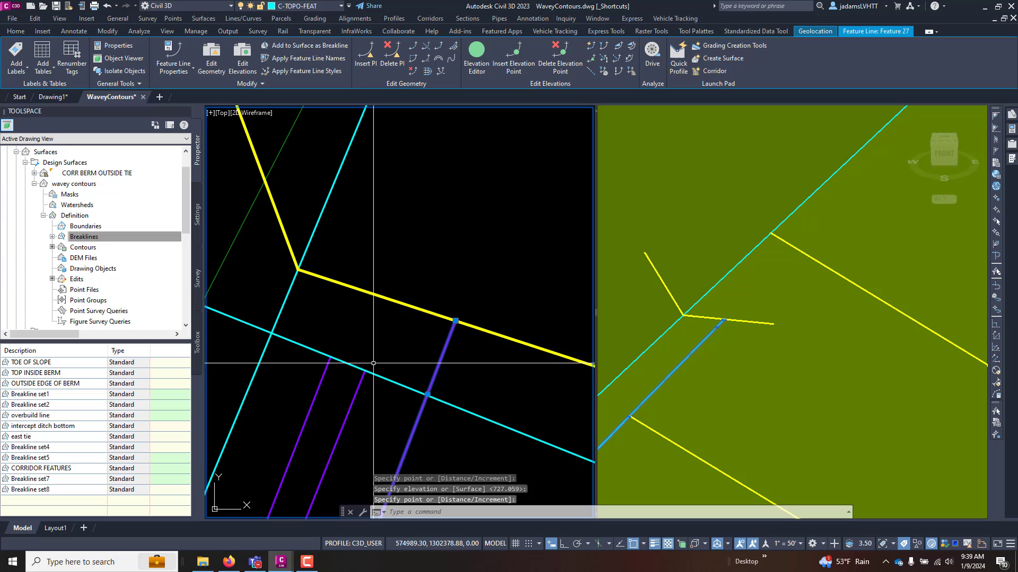
{"action": "left_click", "coordinate": [451, 344]}
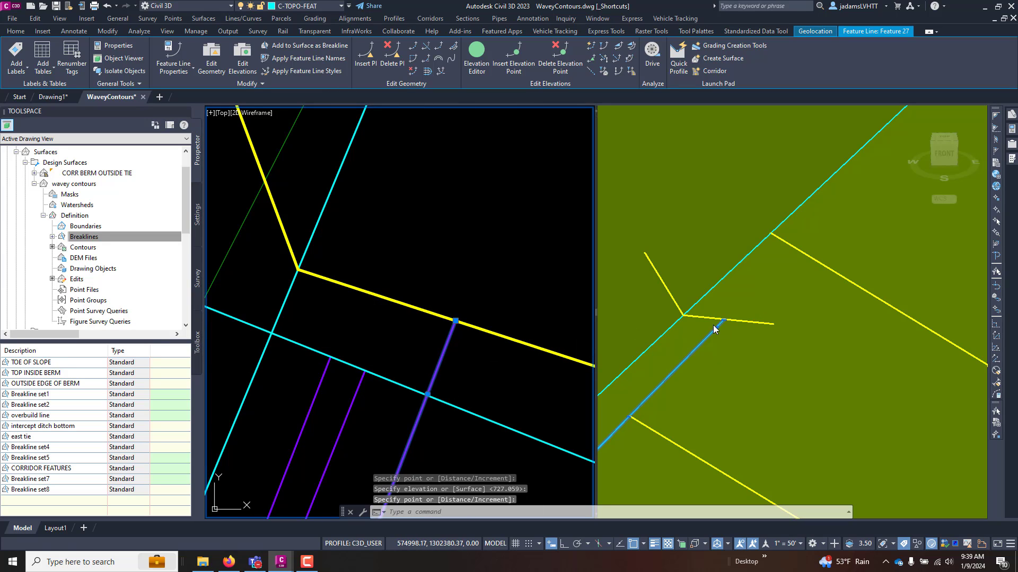
- Select the yellow breakline, deselect it, then select the TOE OF SLOPE feature line
{"action": "left_click", "coordinate": [391, 322]}
{"action": "left_click", "coordinate": [360, 329]}
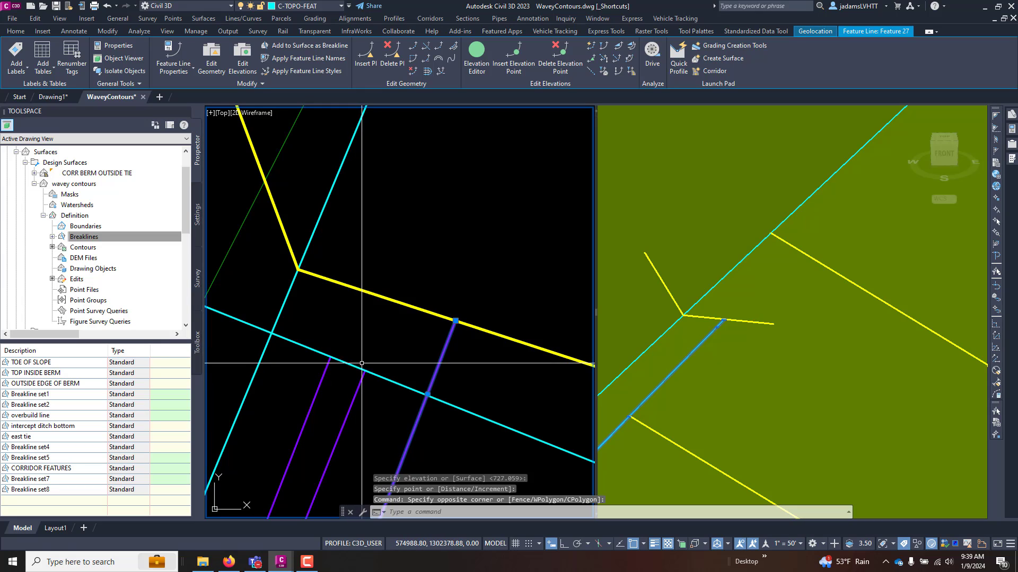
{"action": "key", "text": "Escape"}
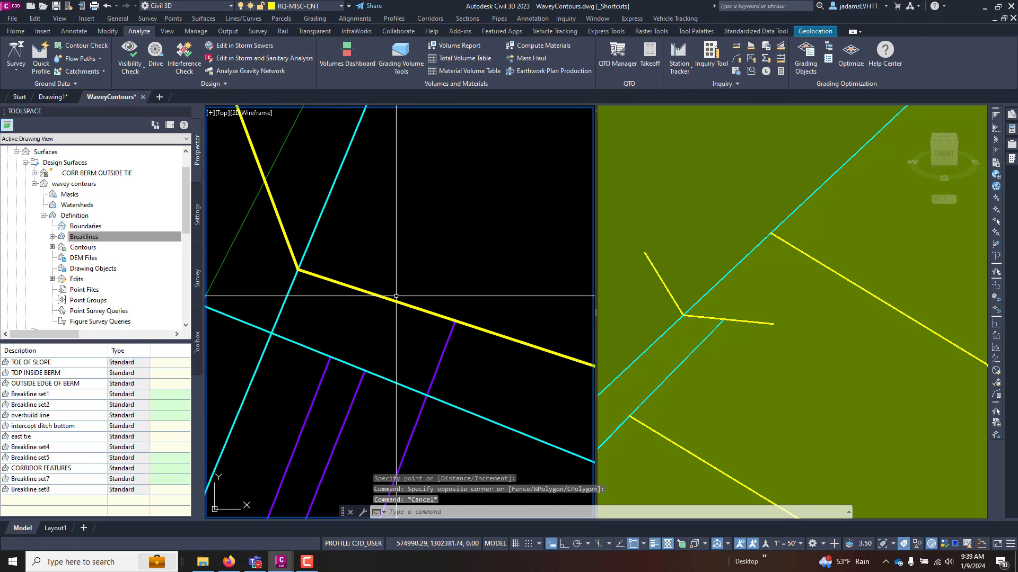
{"action": "left_click", "coordinate": [381, 320]}
{"action": "left_click", "coordinate": [377, 298]}
{"action": "left_click", "coordinate": [378, 300]}
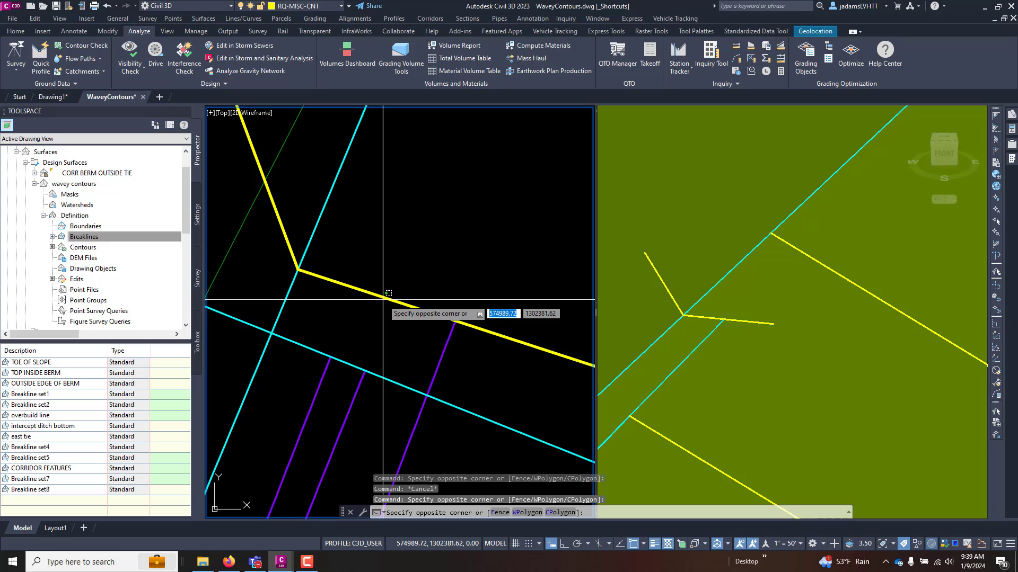
{"action": "left_click", "coordinate": [374, 294]}
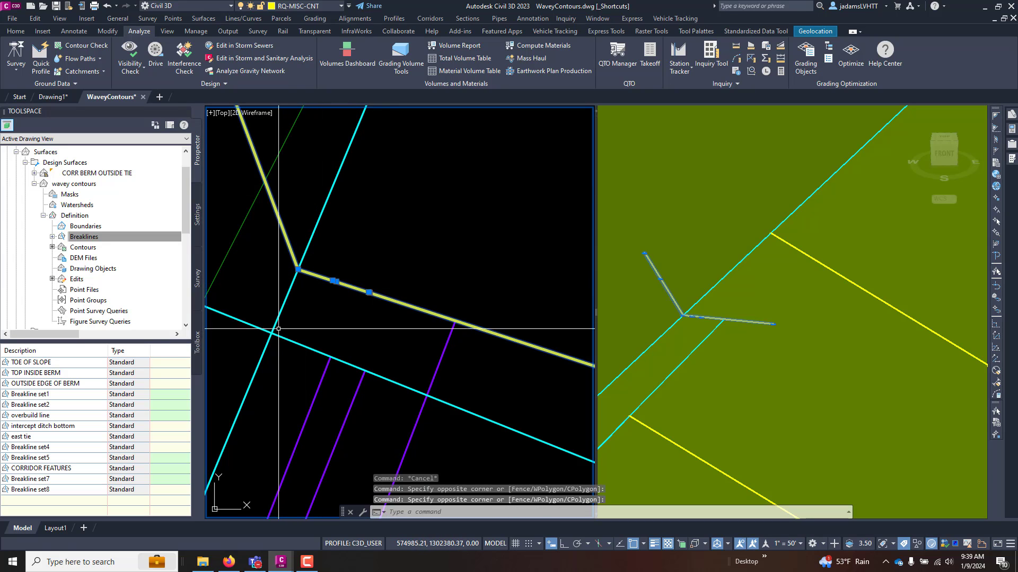
{"action": "key", "text": "Escape"}
{"action": "left_click", "coordinate": [282, 312]}
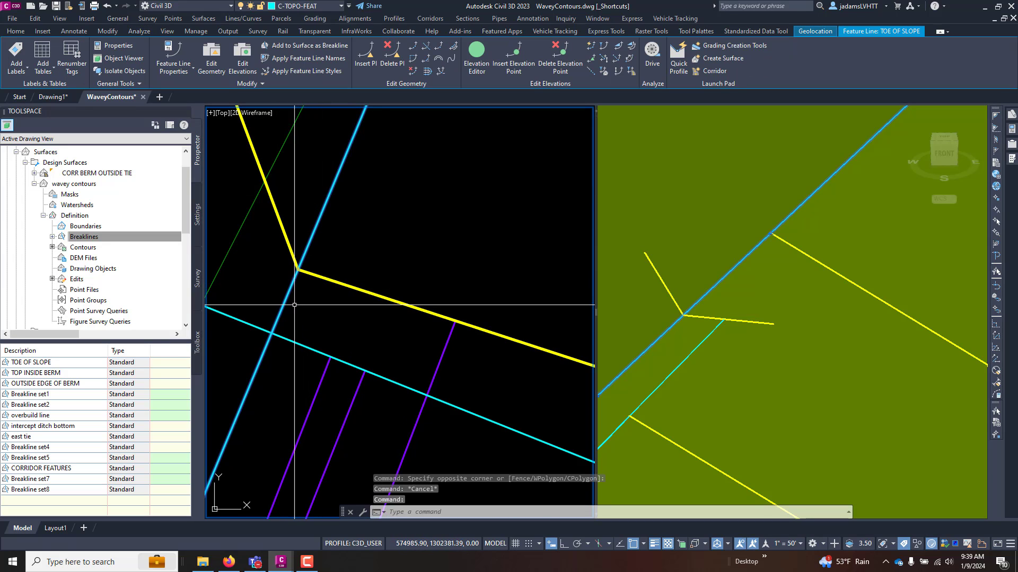
- Add a 726.991 elevation point to TOE OF SLOPE at the yellow line's corner, adjusting object snaps first
{"action": "left_click", "coordinate": [513, 59]}
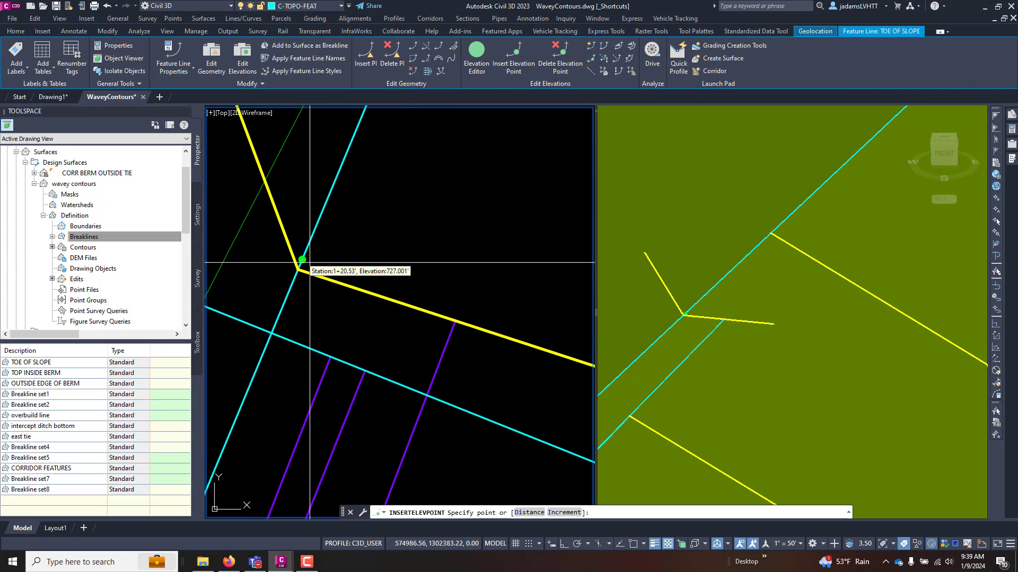
{"action": "type", "text": "'os"}
{"action": "key", "text": "Return"}
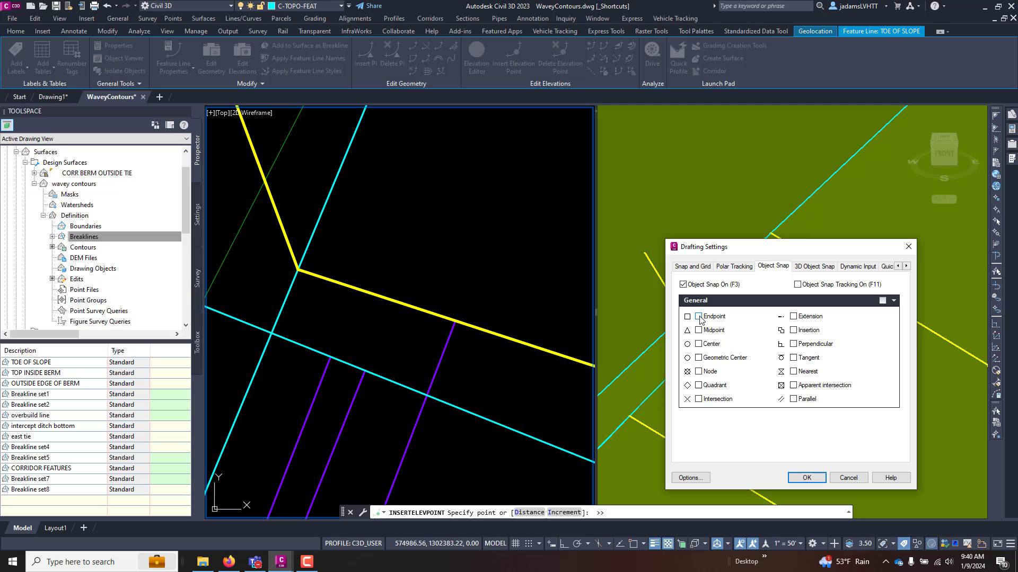
{"action": "left_click", "coordinate": [807, 478]}
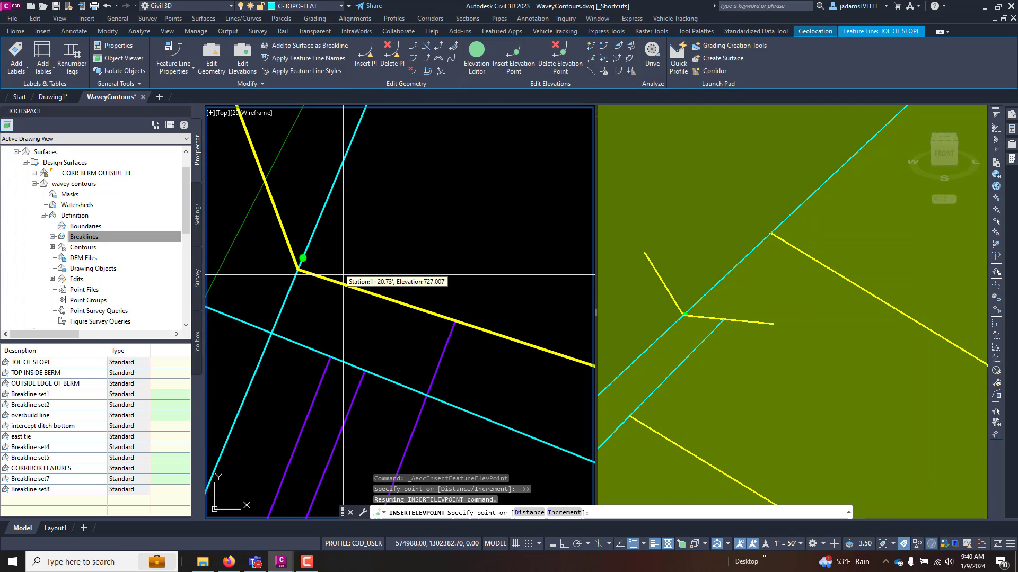
{"action": "left_click", "coordinate": [298, 269]}
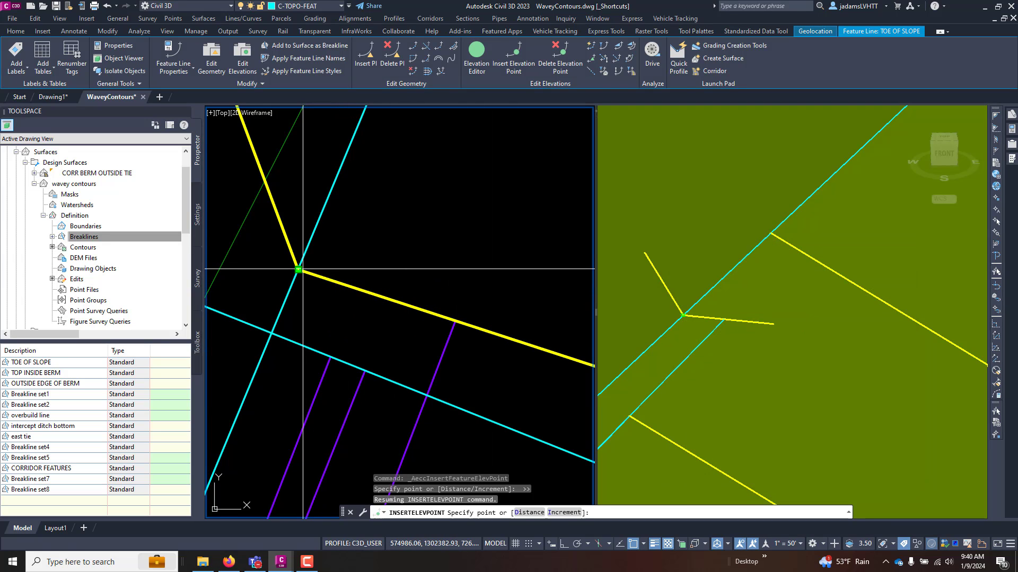
{"action": "key", "text": "Return"}
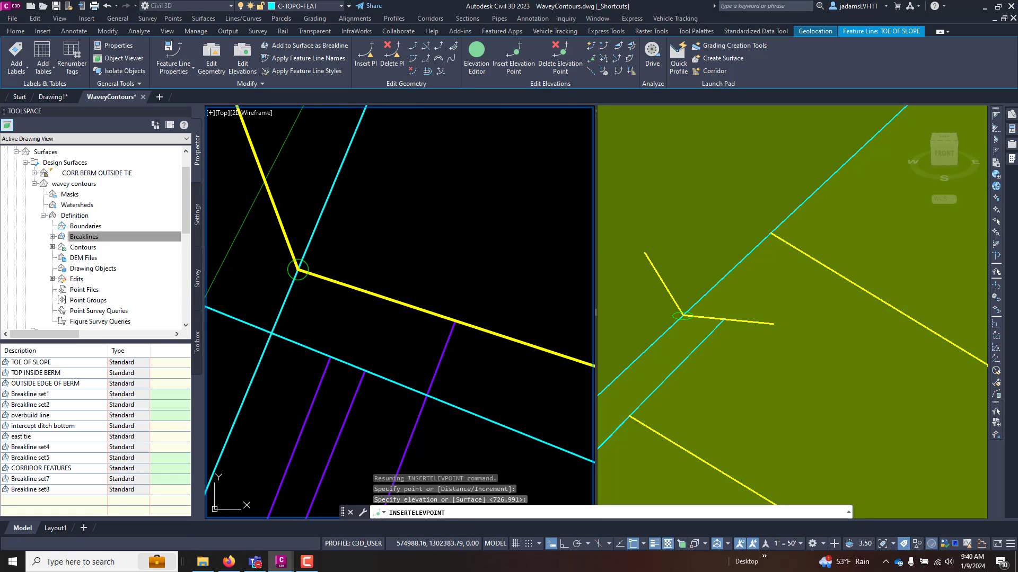
{"action": "key", "text": "Escape"}
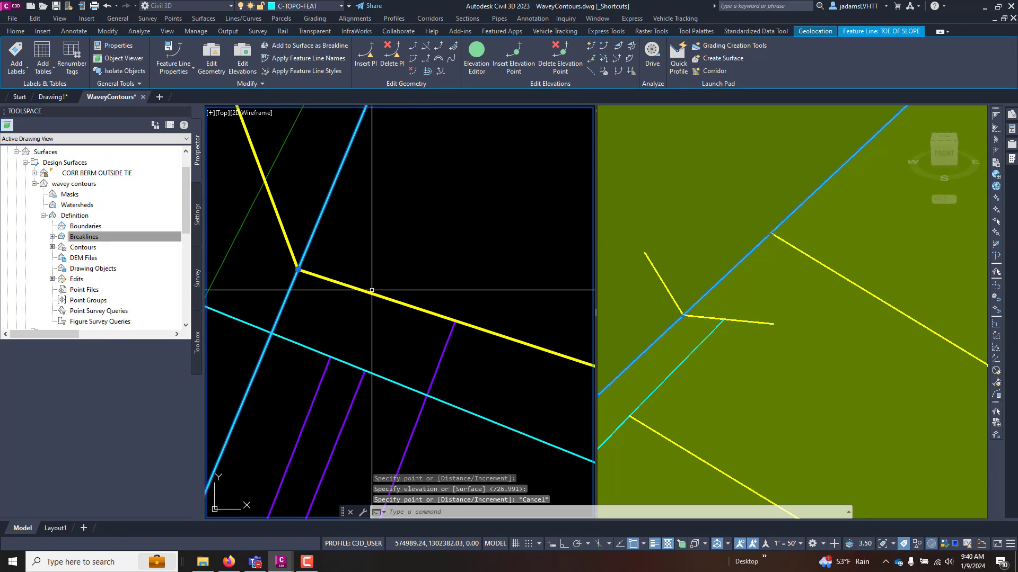
{"action": "left_click", "coordinate": [410, 306]}
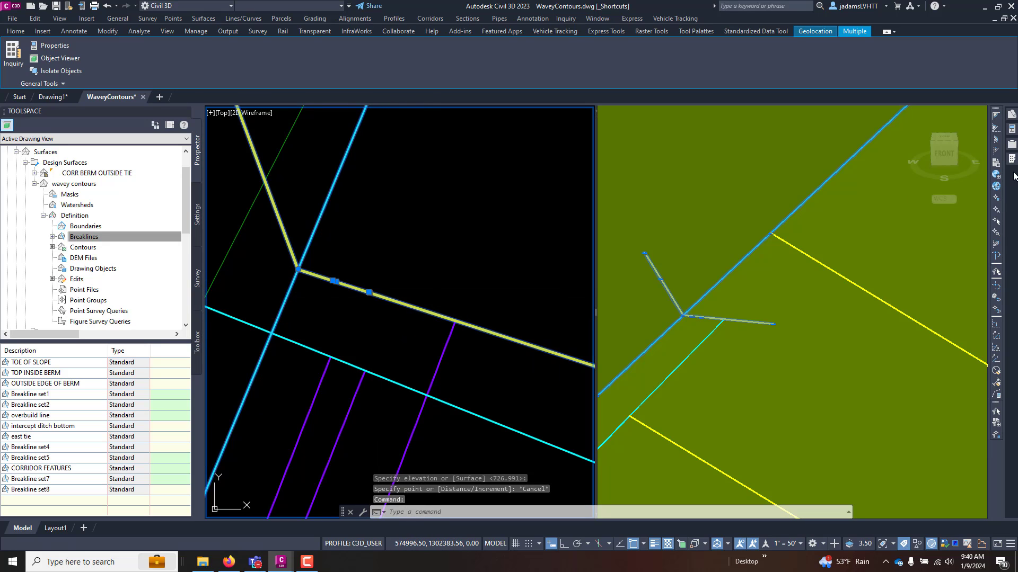
- Select the yellow 3D polyline and check its properties
{"action": "left_click", "coordinate": [1012, 128]}
{"action": "key", "text": "Escape"}
{"action": "key", "text": "Escape"}
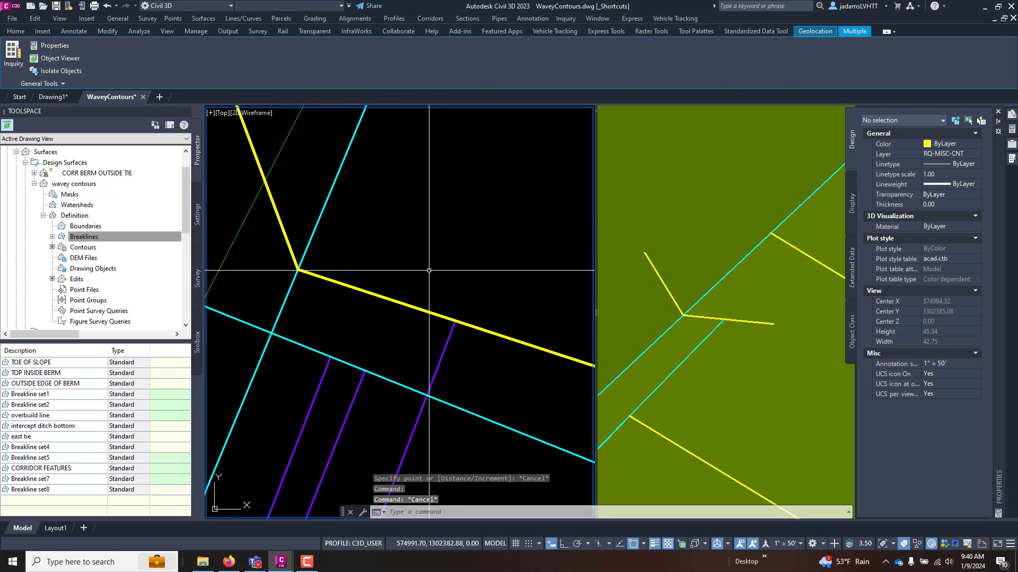
{"action": "left_click", "coordinate": [1011, 129]}
{"action": "left_click", "coordinate": [425, 312]}
{"action": "key", "text": "Escape"}
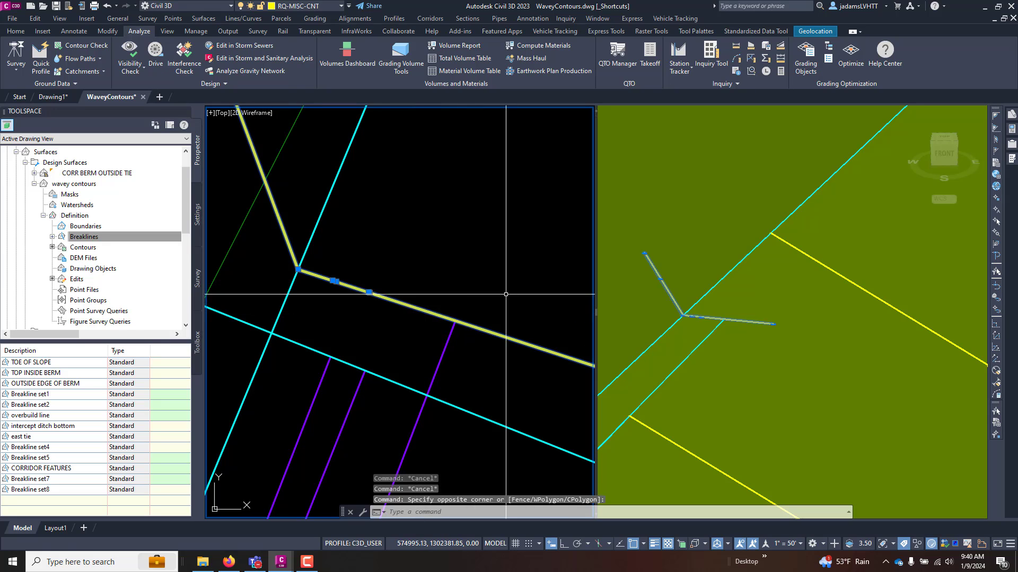
{"action": "left_click", "coordinate": [464, 323]}
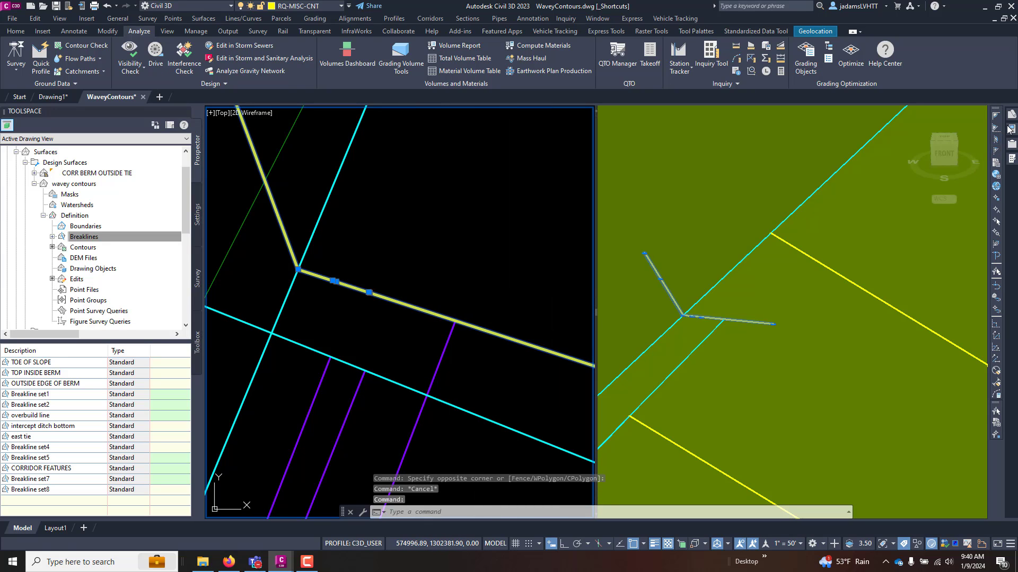
{"action": "left_click", "coordinate": [1011, 129]}
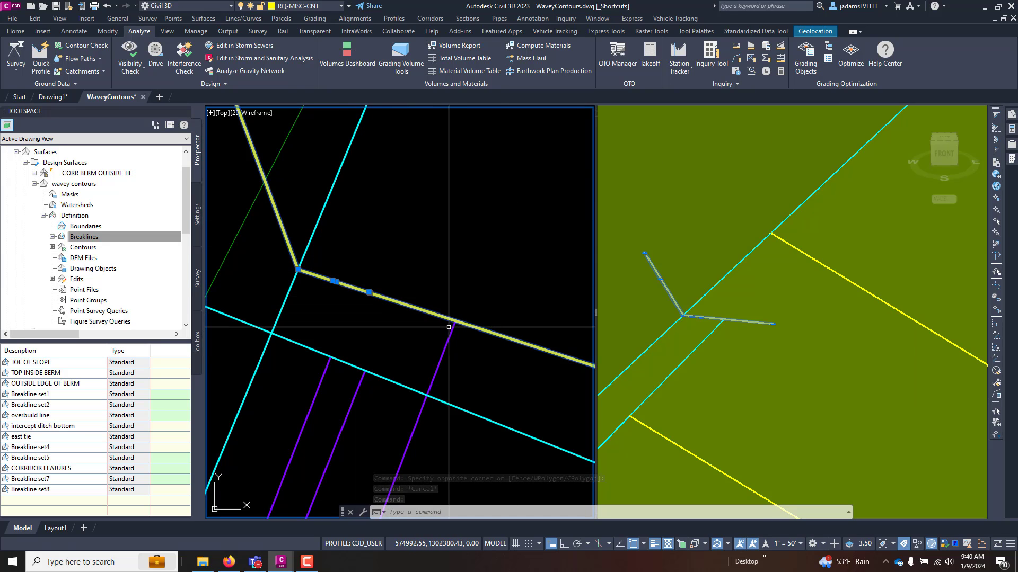
{"action": "key", "text": "Escape"}
{"action": "scroll", "coordinate": [418, 300], "scroll_direction": "down", "scroll_amount": 2}
{"action": "scroll", "coordinate": [387, 301], "scroll_direction": "up", "scroll_amount": 2}
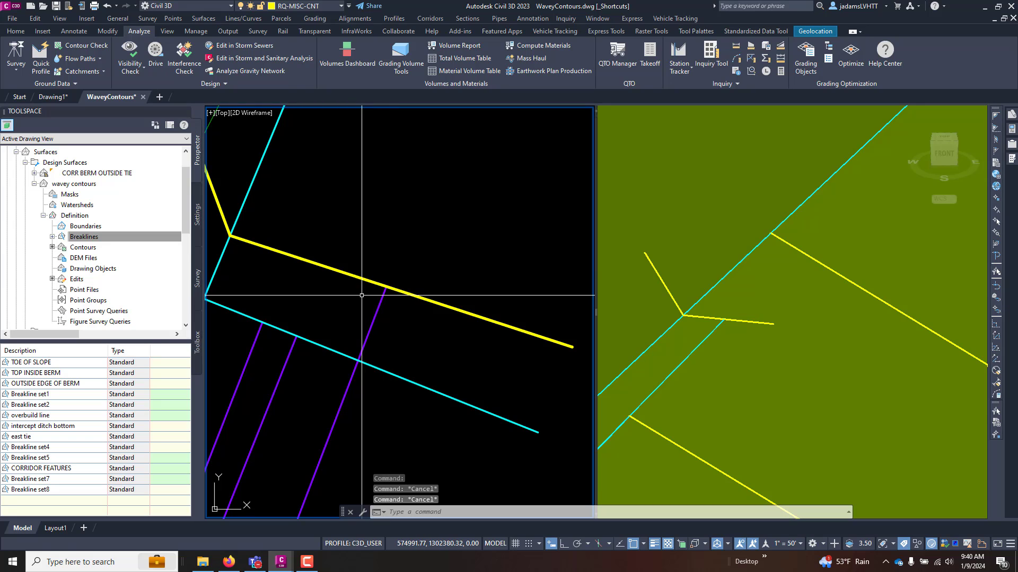
- Trim the yellow polyline's segments past the purple line and above the vertex with TR, then check the result
{"action": "type", "text": "tr"}
{"action": "key", "text": "Return"}
{"action": "key", "text": "Return"}
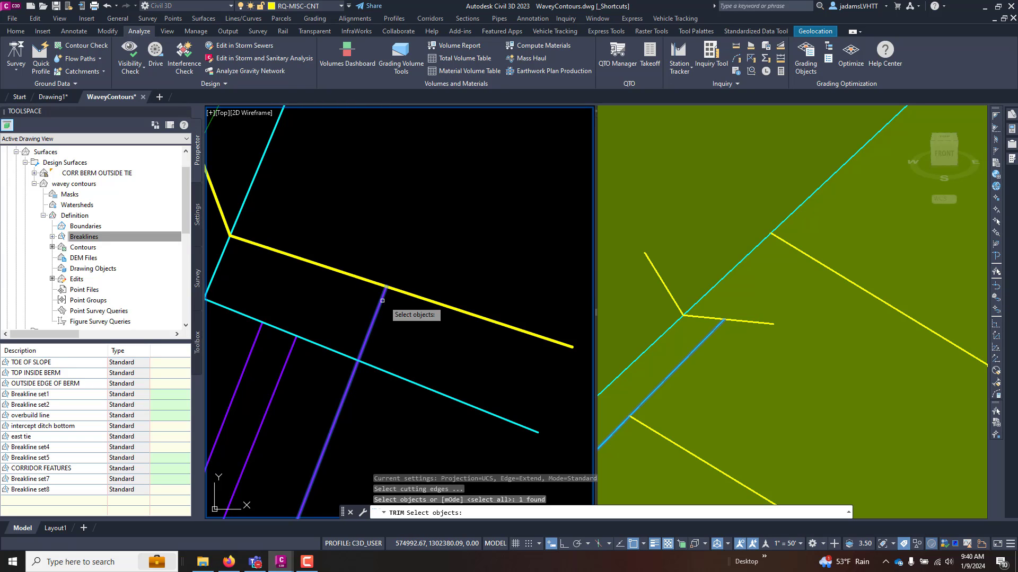
{"action": "left_click", "coordinate": [405, 293]}
{"action": "scroll", "coordinate": [467, 324], "scroll_direction": "down", "scroll_amount": 3}
{"action": "scroll", "coordinate": [467, 325], "scroll_direction": "up", "scroll_amount": 3}
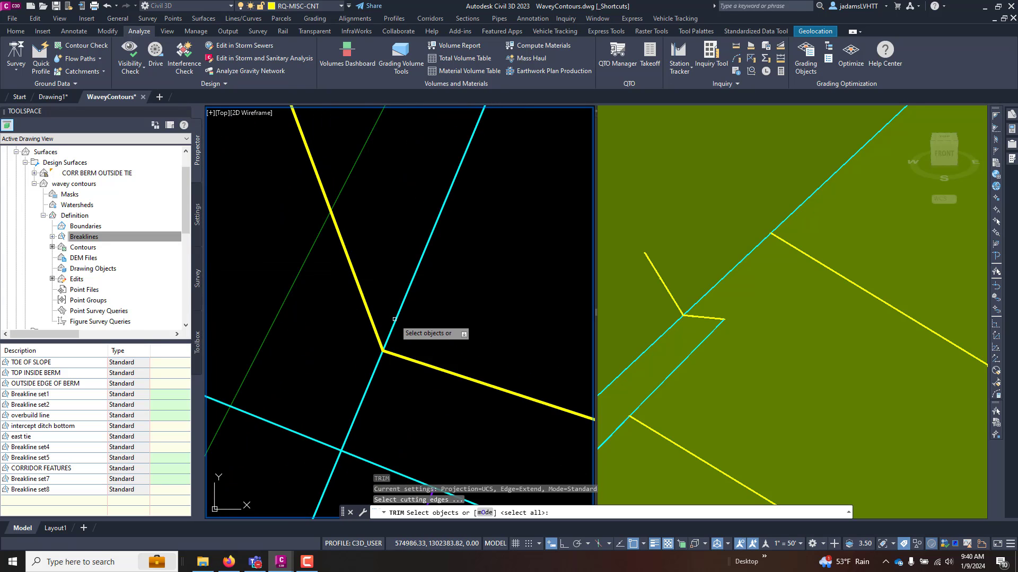
{"action": "left_click", "coordinate": [370, 311]}
{"action": "key", "text": "Escape"}
{"action": "scroll", "coordinate": [374, 308], "scroll_direction": "down", "scroll_amount": 4}
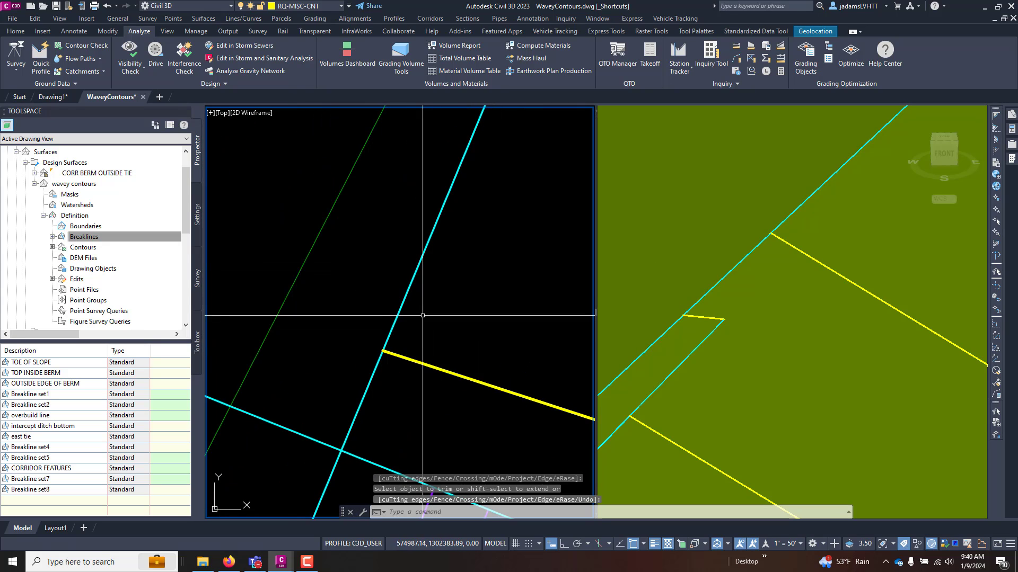
{"action": "left_click", "coordinate": [431, 339]}
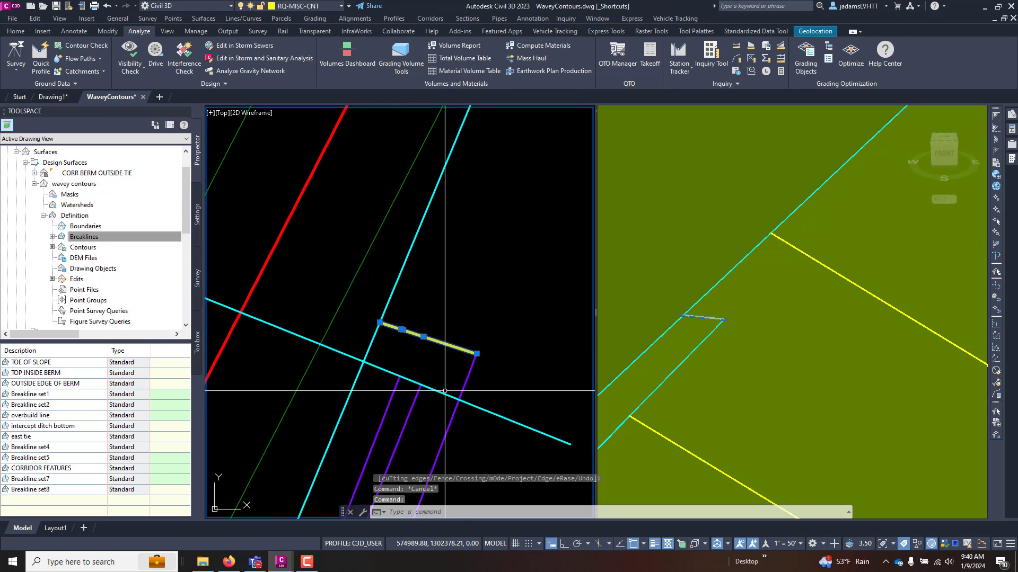
{"action": "scroll", "coordinate": [456, 389], "scroll_direction": "up", "scroll_amount": 2}
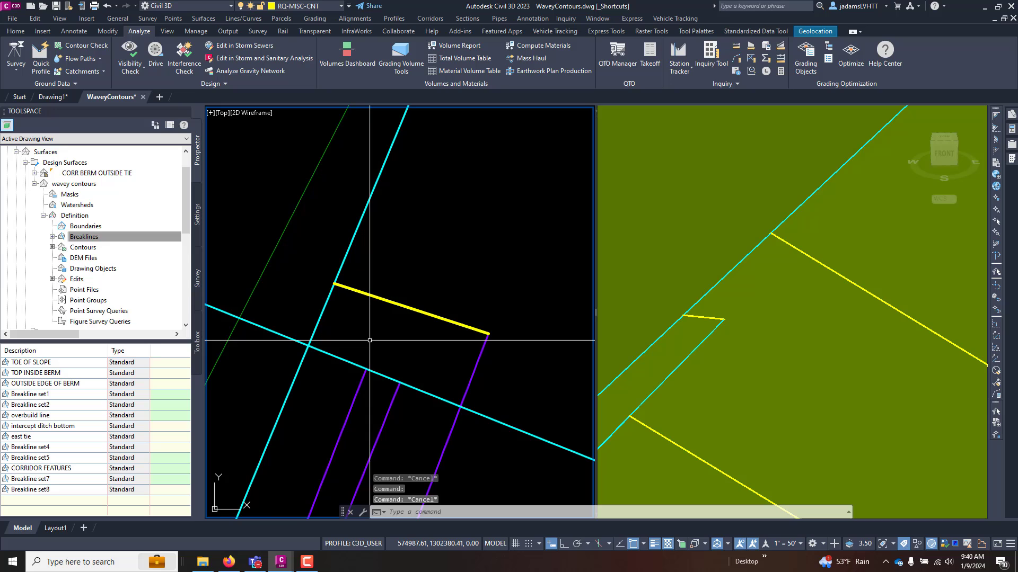
{"action": "key", "text": "Escape"}
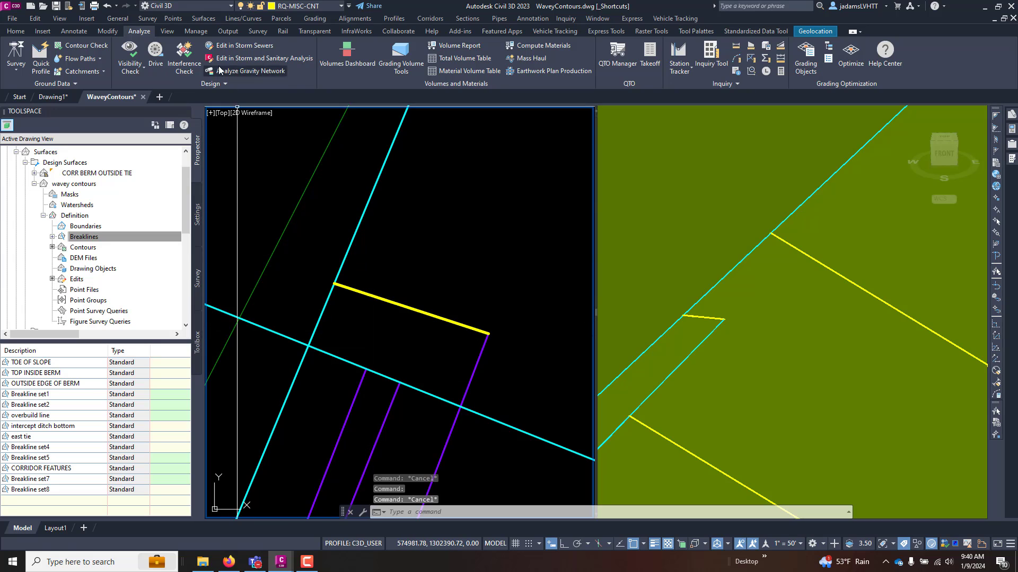
- Create a feature line from the trimmed yellow polyline in Site 1 with _Second Order Feature Line style
{"action": "left_click", "coordinate": [26, 31]}
{"action": "left_click", "coordinate": [225, 59]}
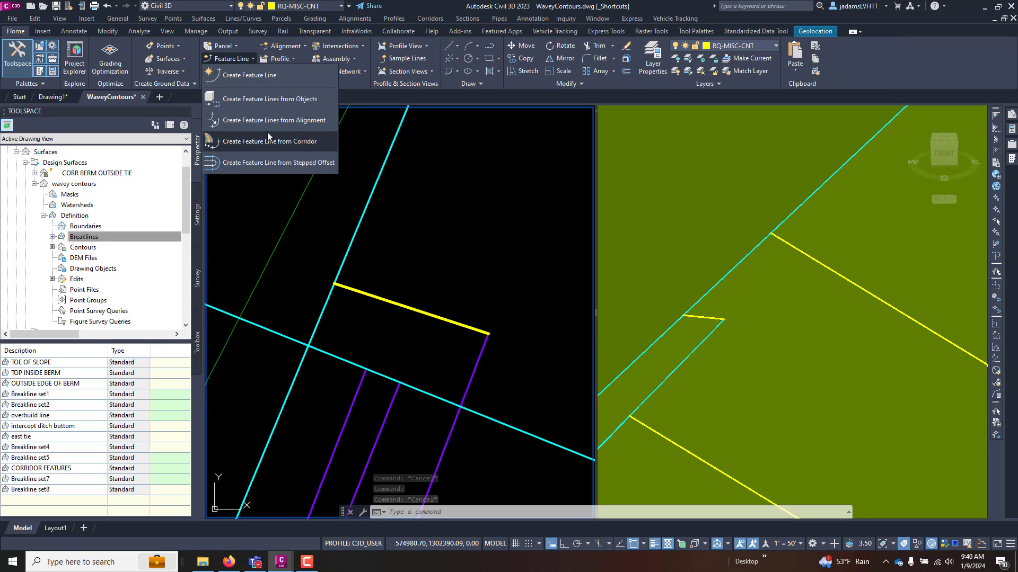
{"action": "left_click", "coordinate": [275, 100]}
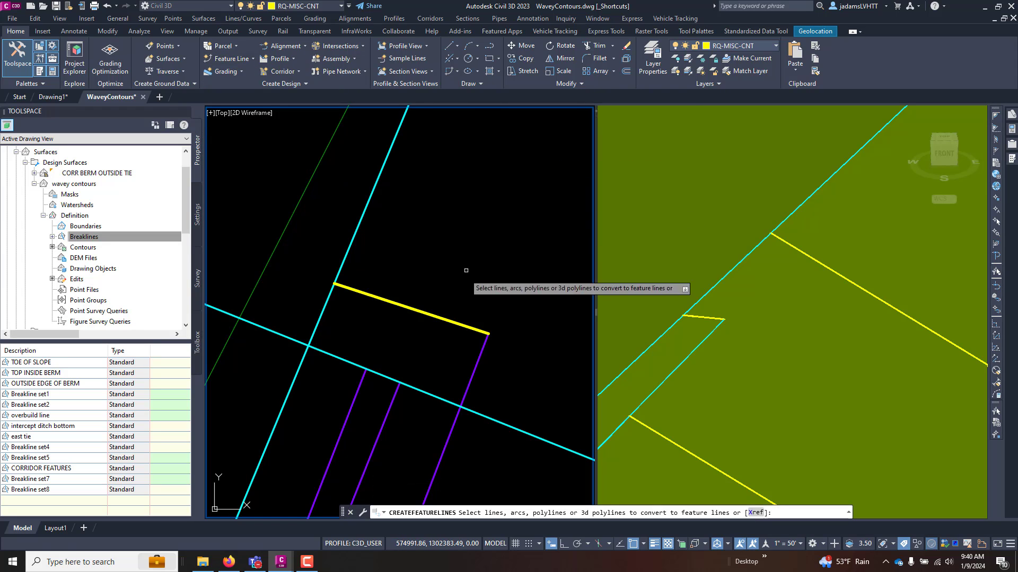
{"action": "left_click", "coordinate": [455, 323]}
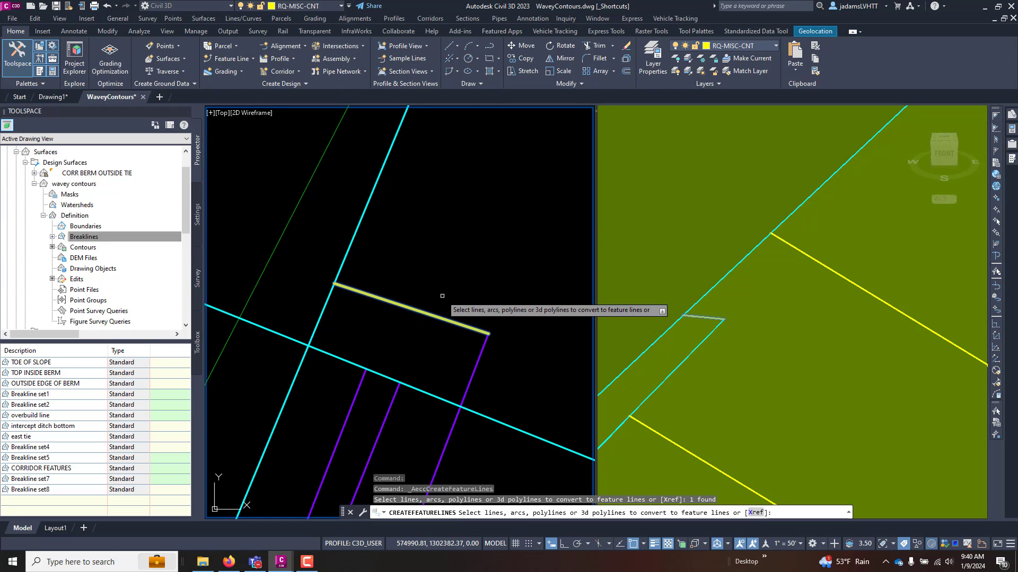
{"action": "key", "text": "Return"}
{"action": "left_click", "coordinate": [557, 169]}
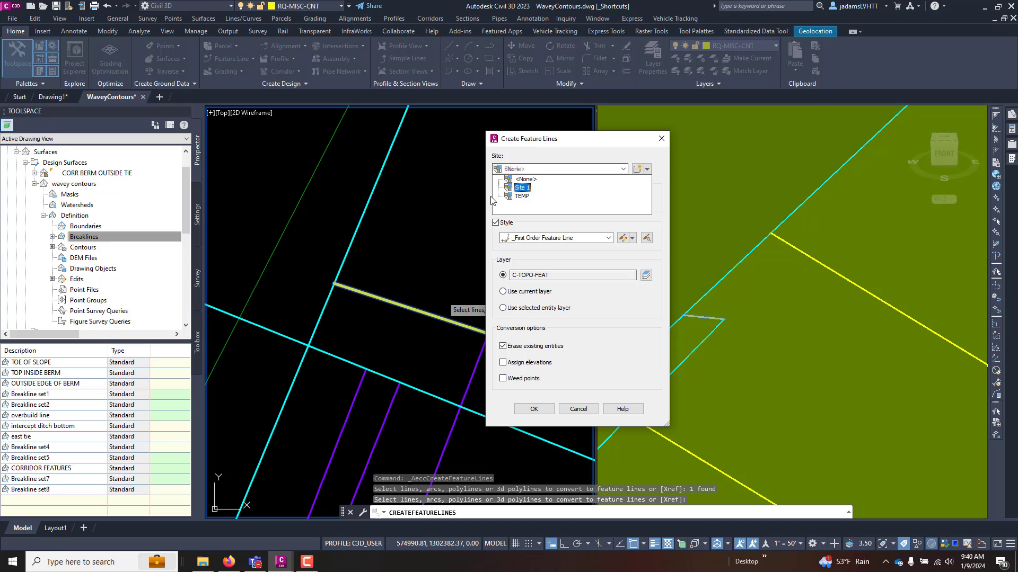
{"action": "left_click", "coordinate": [518, 193]}
{"action": "left_click", "coordinate": [551, 238]}
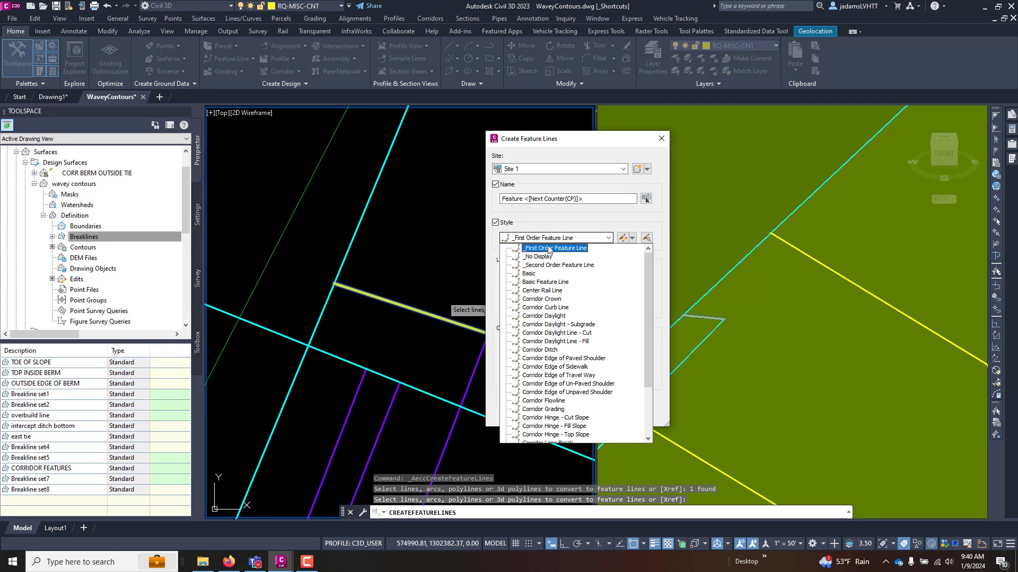
{"action": "left_click", "coordinate": [549, 265]}
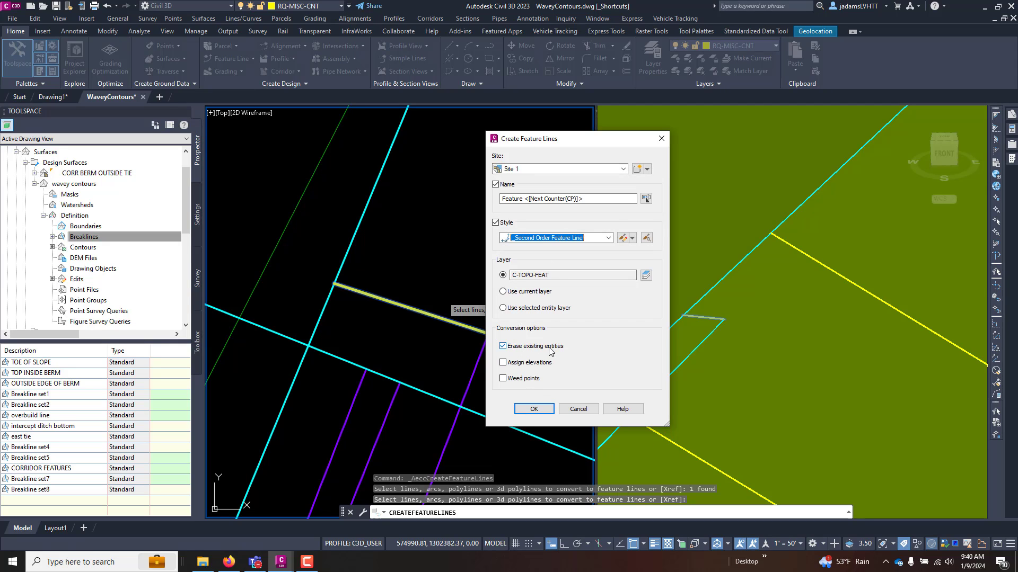
{"action": "left_click", "coordinate": [534, 409]}
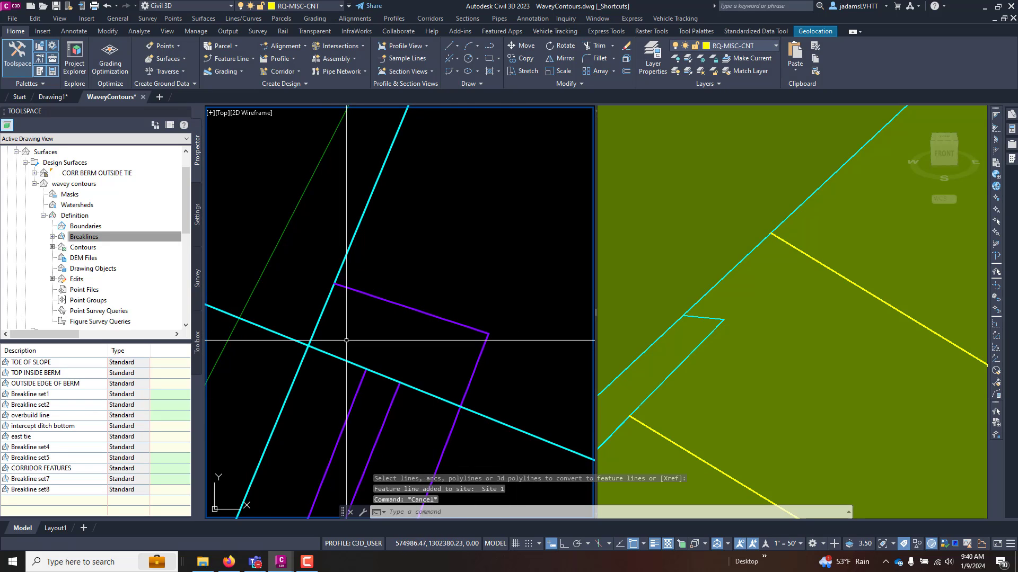
- Add the selected ditch-end feature lines to the wavey contours surface as breaklines
{"action": "left_click", "coordinate": [365, 388]}
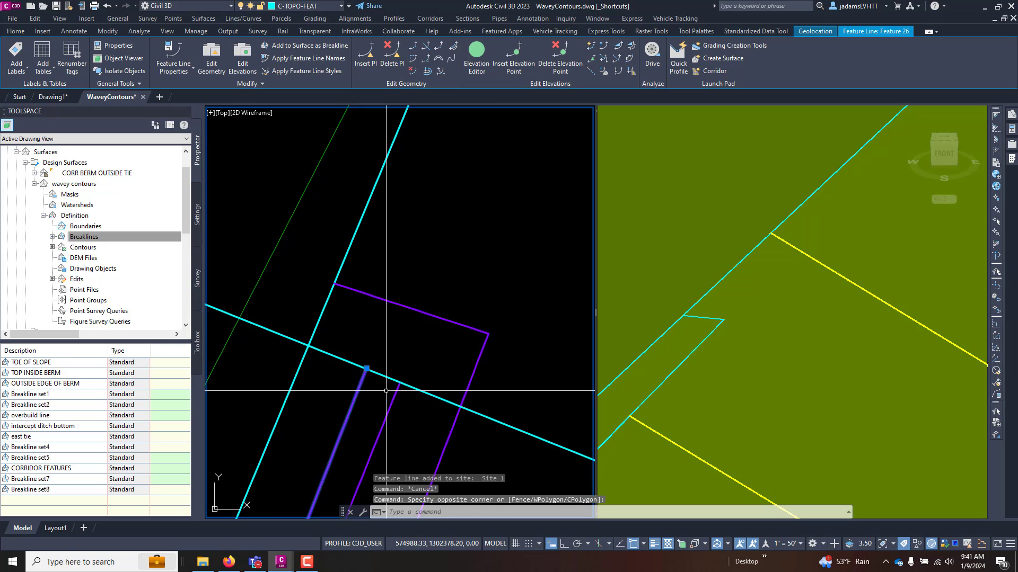
{"action": "left_click", "coordinate": [471, 381]}
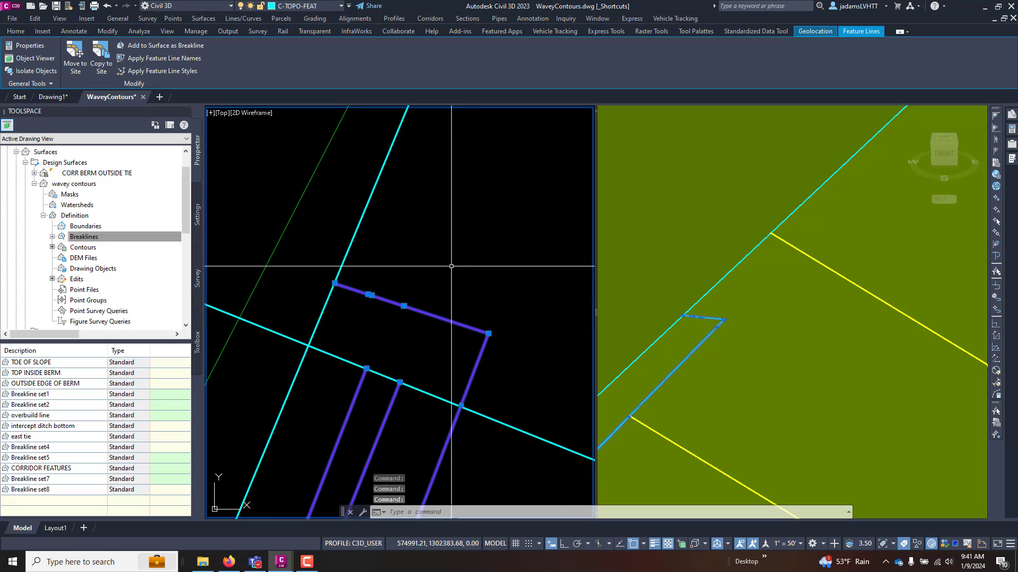
{"action": "right_click", "coordinate": [453, 328]}
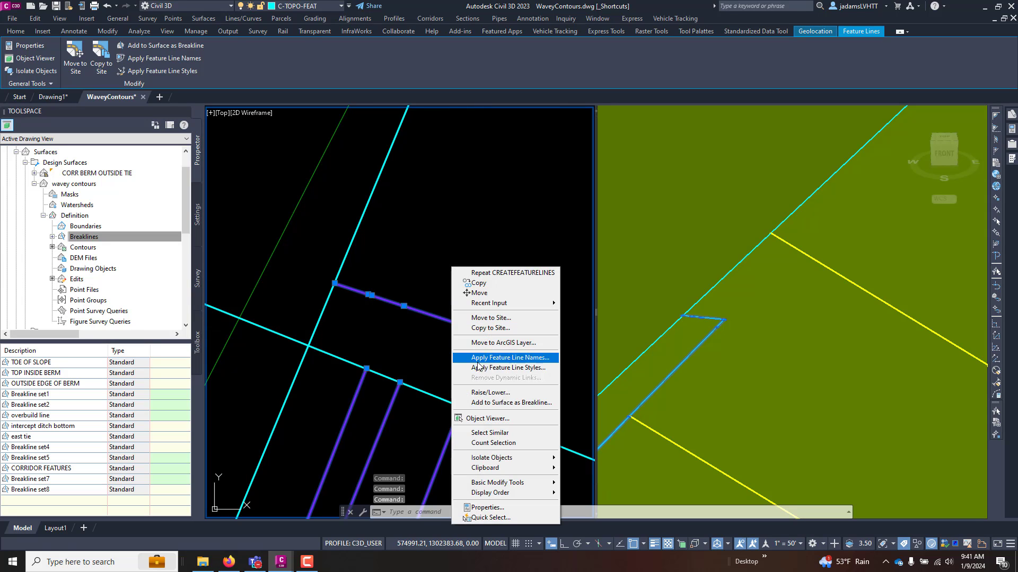
{"action": "left_click", "coordinate": [500, 403]}
{"action": "left_click", "coordinate": [476, 275]}
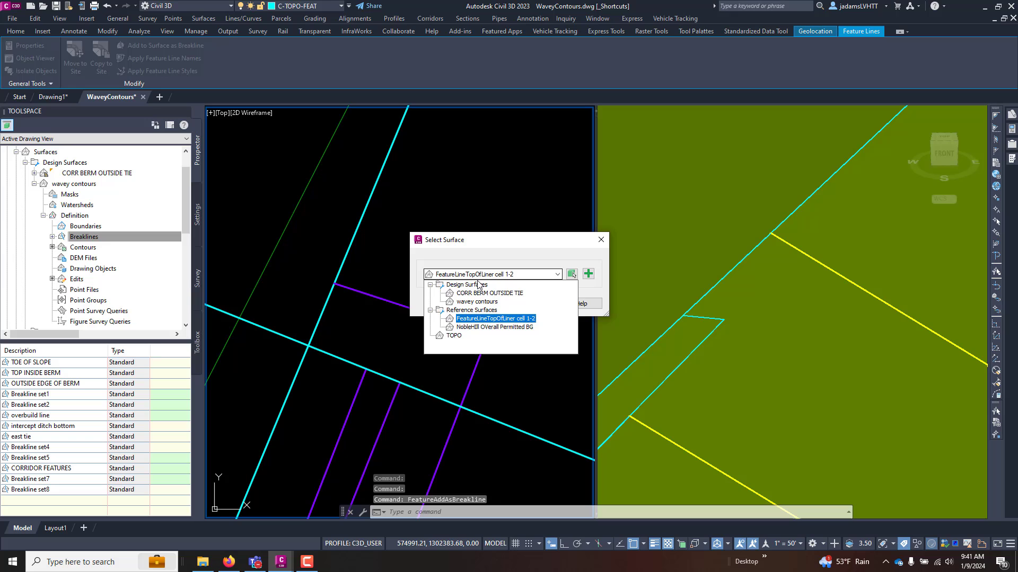
{"action": "left_click", "coordinate": [480, 302]}
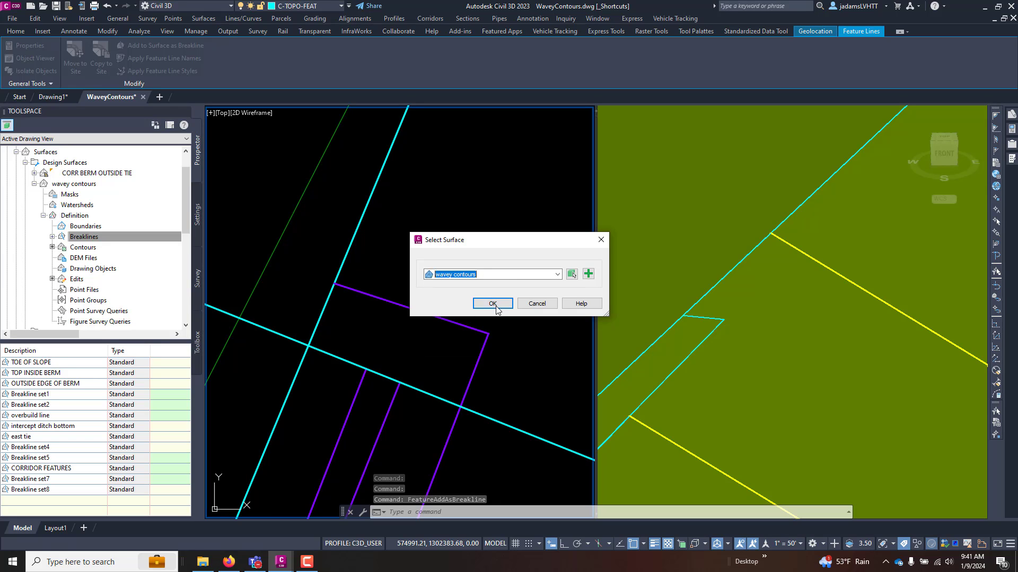
{"action": "left_click", "coordinate": [493, 303]}
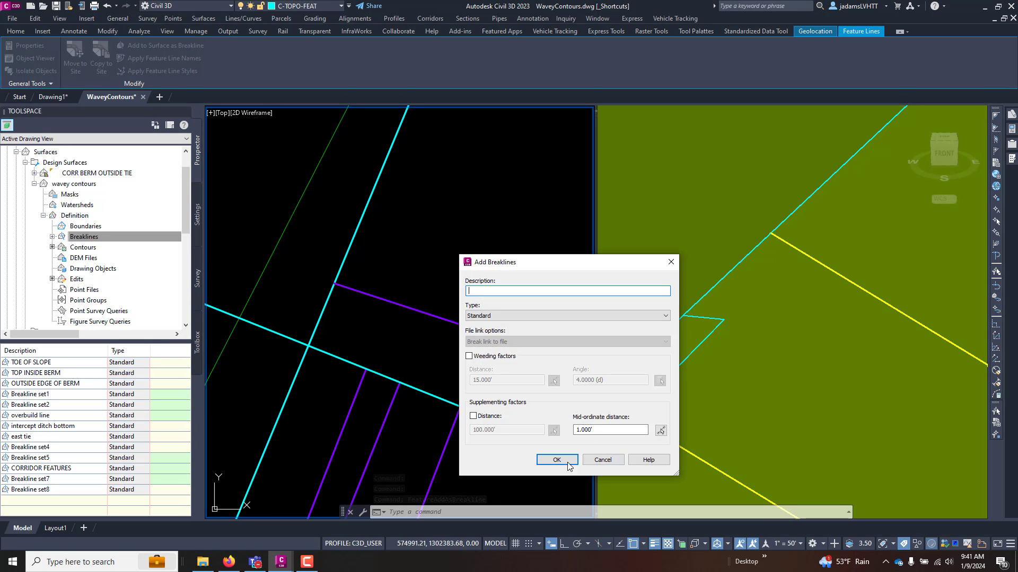
{"action": "left_click", "coordinate": [575, 460]}
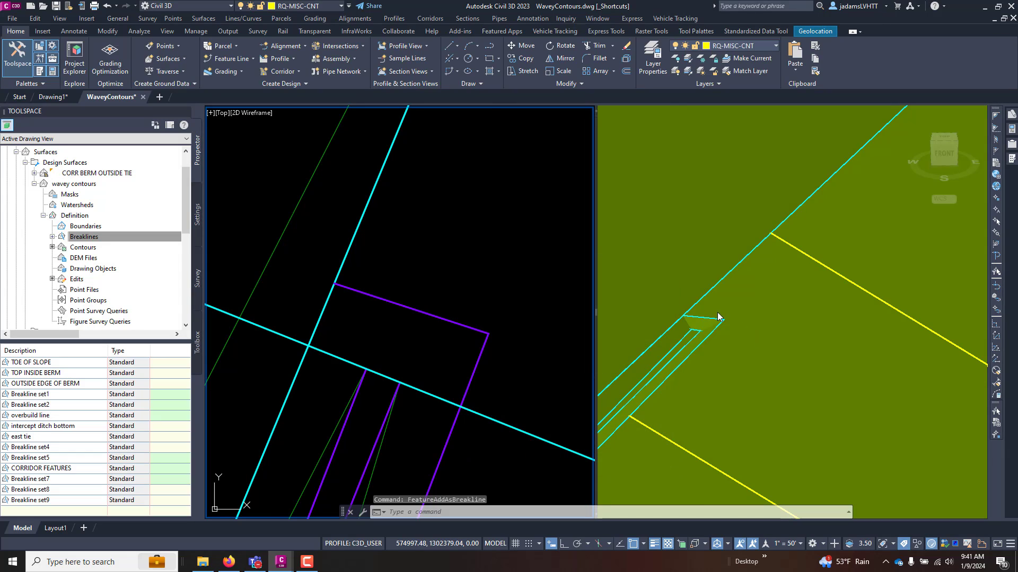
- Orbit the shaded 3D view to inspect the reshaped ditch end
{"action": "scroll", "coordinate": [702, 324], "scroll_direction": "up", "scroll_amount": 8}
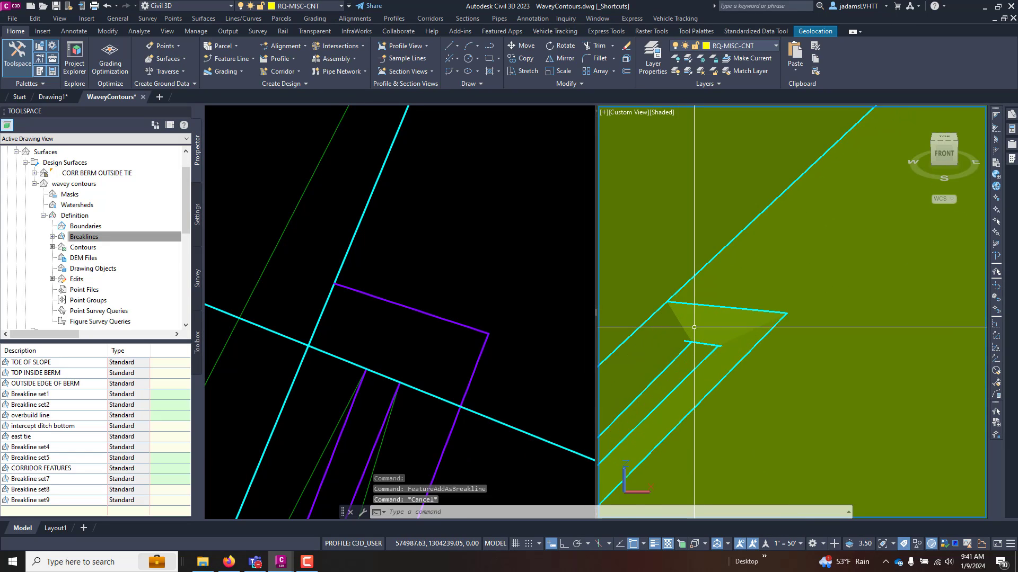
{"action": "mouse_move", "coordinate": [724, 327]}
{"action": "middle_mouse_down", "text": "shift"}
{"action": "mouse_move", "coordinate": [693, 336]}
{"action": "mouse_move", "coordinate": [780, 351]}
{"action": "mouse_move", "coordinate": [837, 336]}
{"action": "mouse_move", "coordinate": [789, 362]}
{"action": "mouse_move", "coordinate": [819, 337]}
{"action": "mouse_move", "coordinate": [795, 350]}
{"action": "middle_mouse_up", "text": "shift"}
{"action": "left_click", "coordinate": [451, 233]}
{"action": "left_click", "coordinate": [450, 233]}
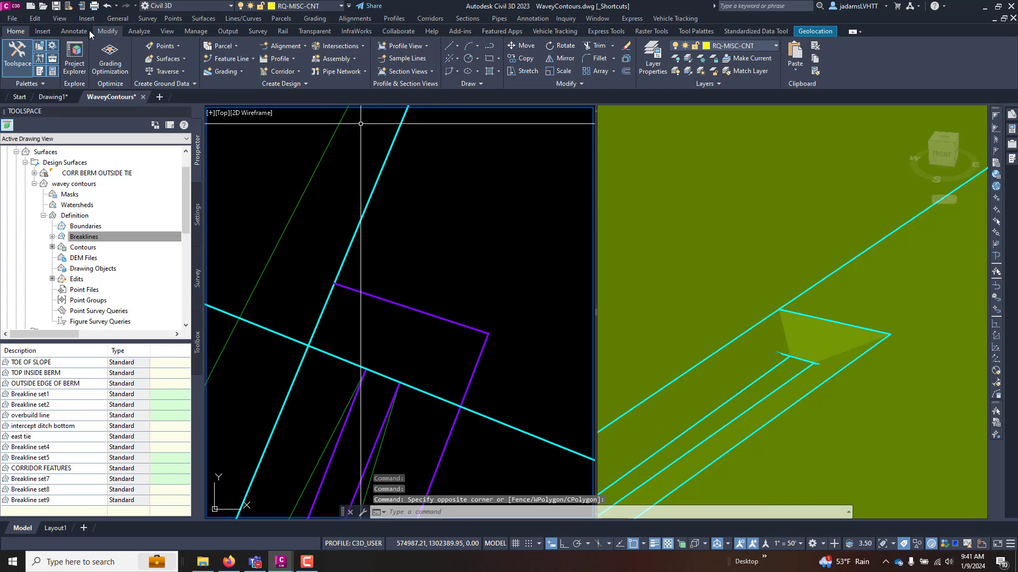
- Show the Analyze tab and expand its Ground Data panel
{"action": "left_click", "coordinate": [127, 32]}
{"action": "left_click", "coordinate": [48, 83]}
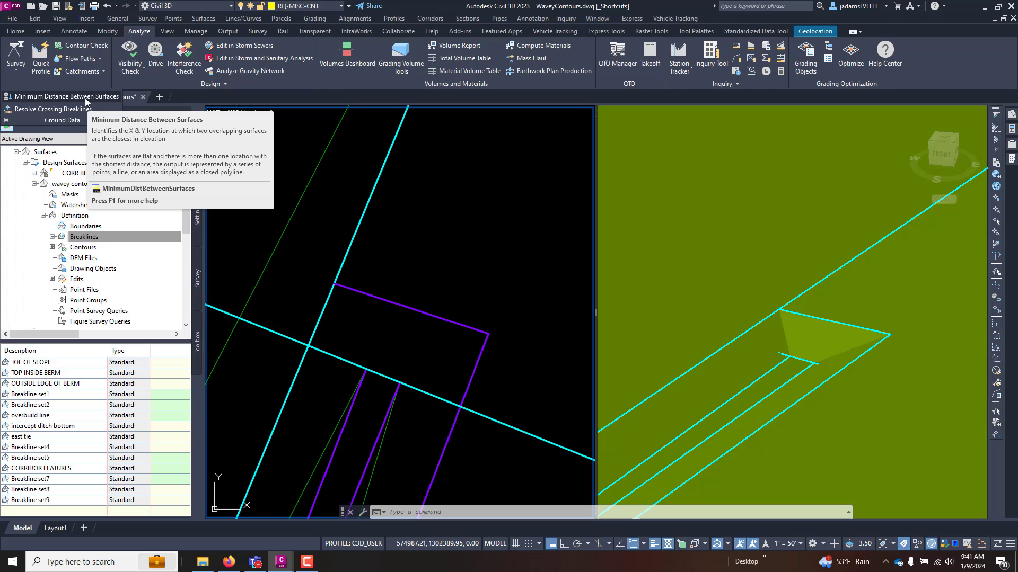
{"action": "left_click", "coordinate": [424, 250]}
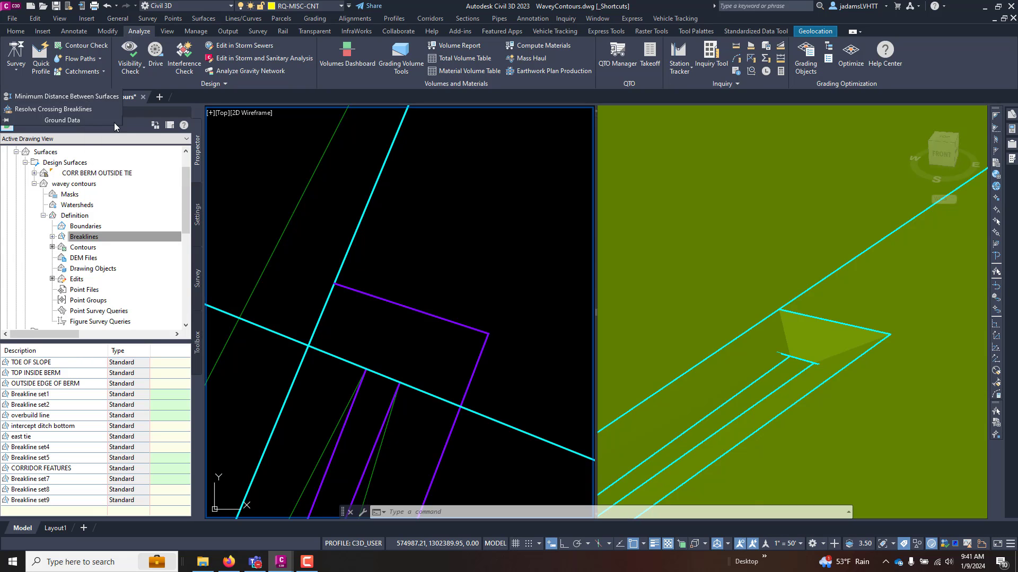
{"action": "key", "text": "Escape"}
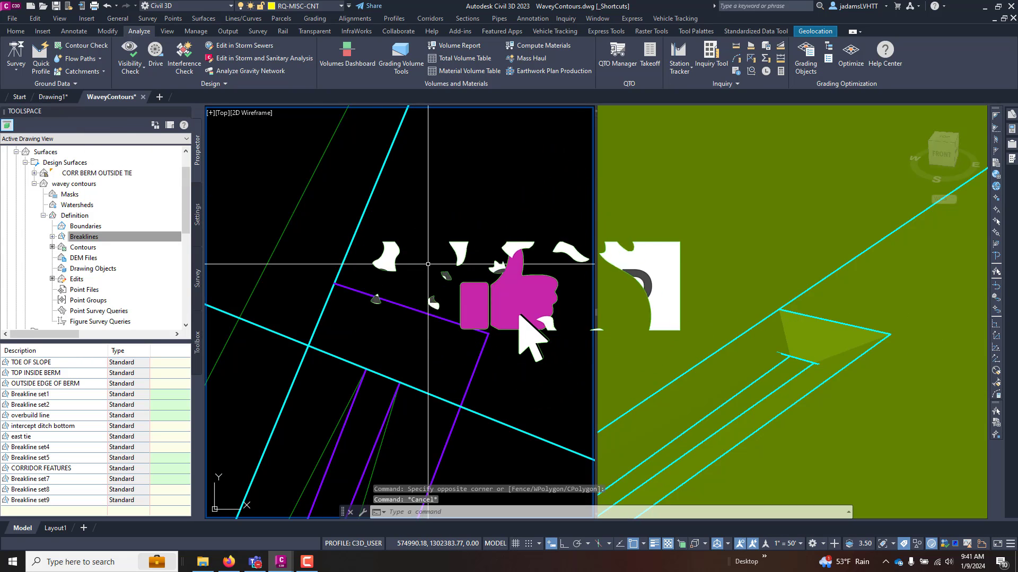